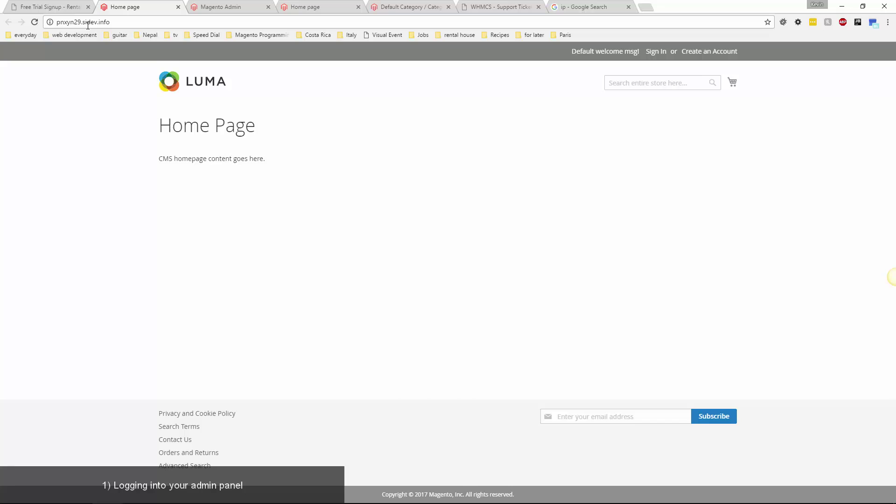
Sign in to the trial store's admin as 'admin' with the password copied from the signup page.
click(61, 7)
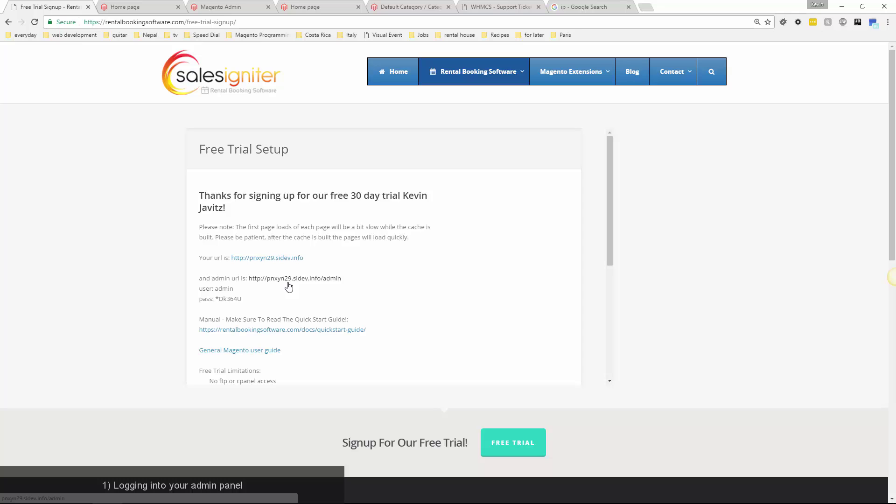
click(288, 282)
click(41, 7)
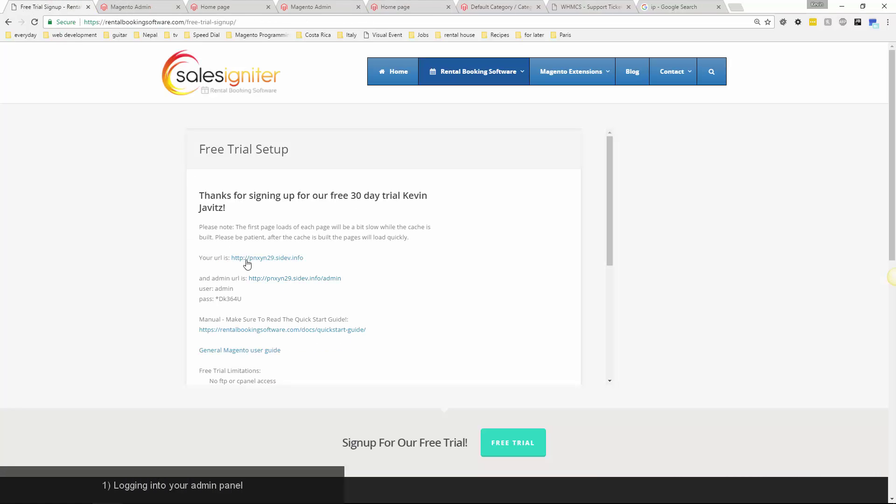
drag(242, 299, 217, 300)
click(136, 6)
double_click(410, 265)
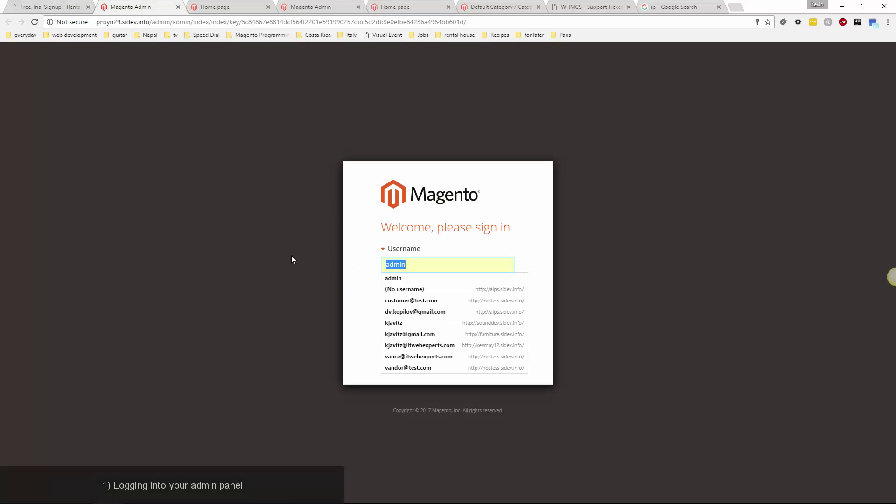
text(admin)
key(Tab)
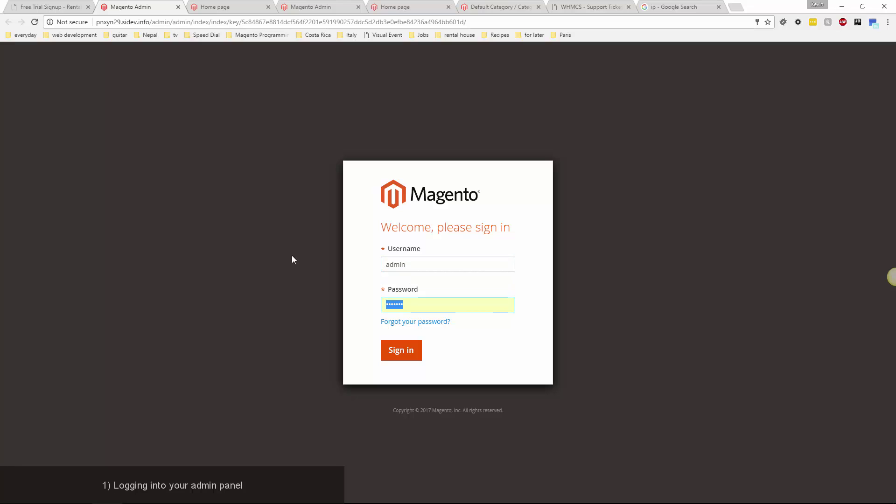
key(ctrl+v)
click(392, 354)
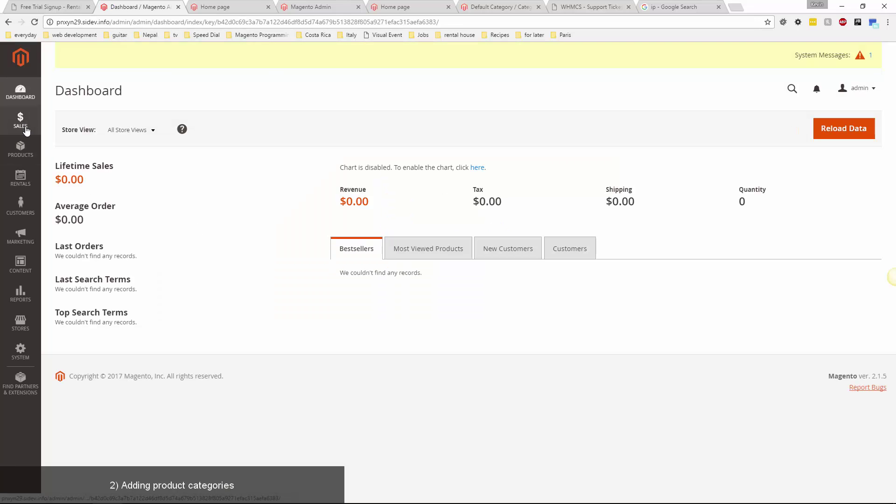
Look over the Rental and Customers menus, then go to Products > Categories.
click(24, 176)
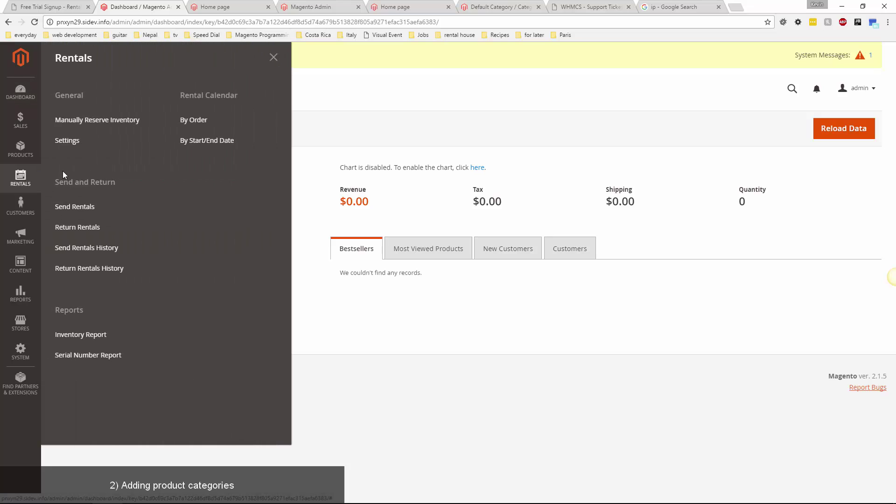
click(24, 208)
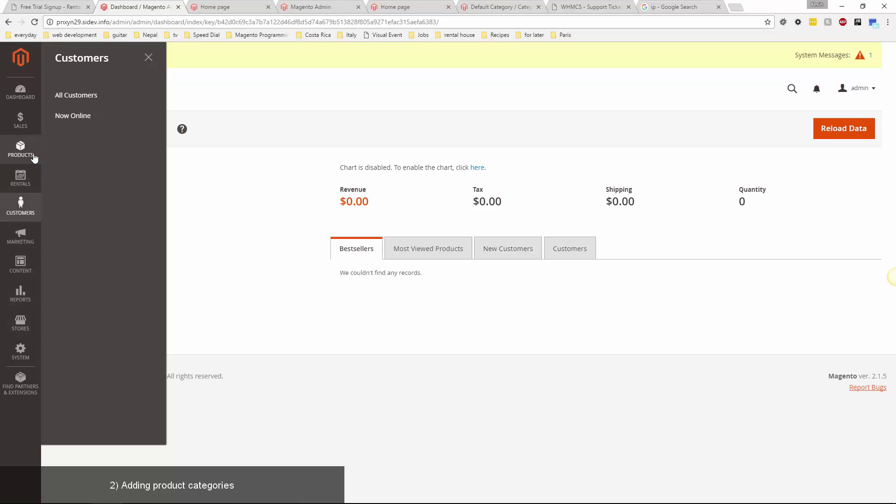
click(16, 150)
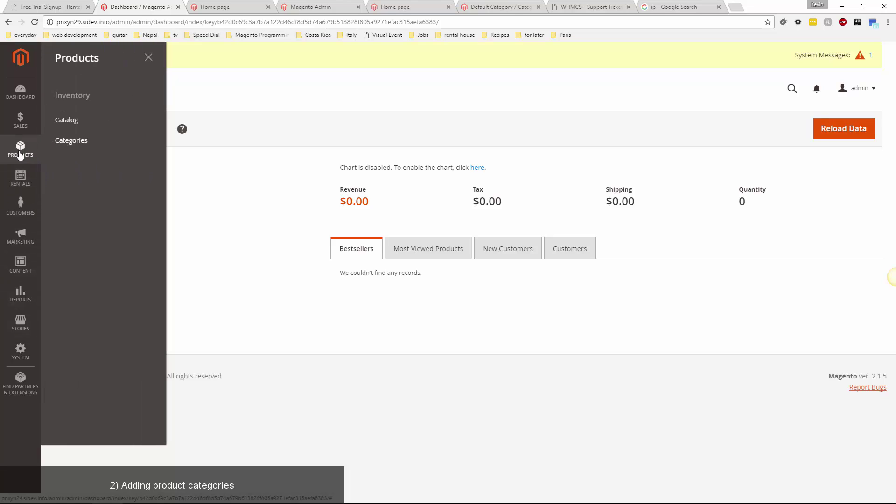
click(78, 147)
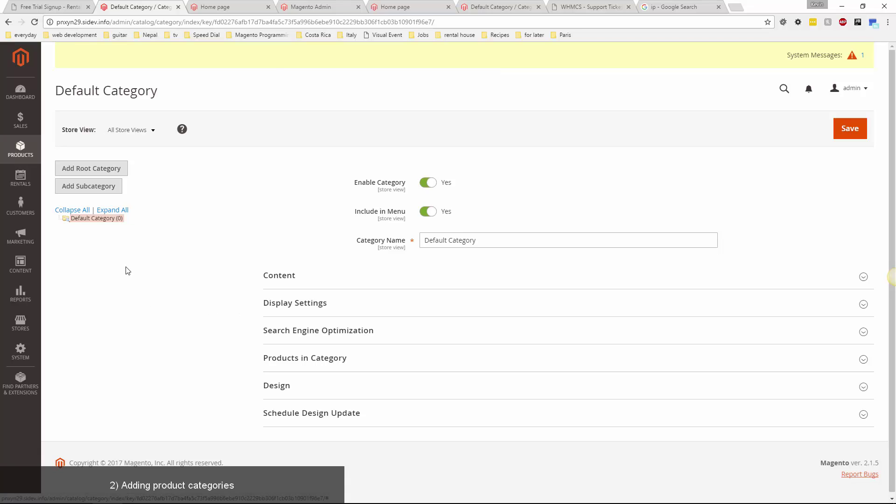
Add and save a 'Computers' subcategory, then reselect Default Category in the tree.
click(79, 191)
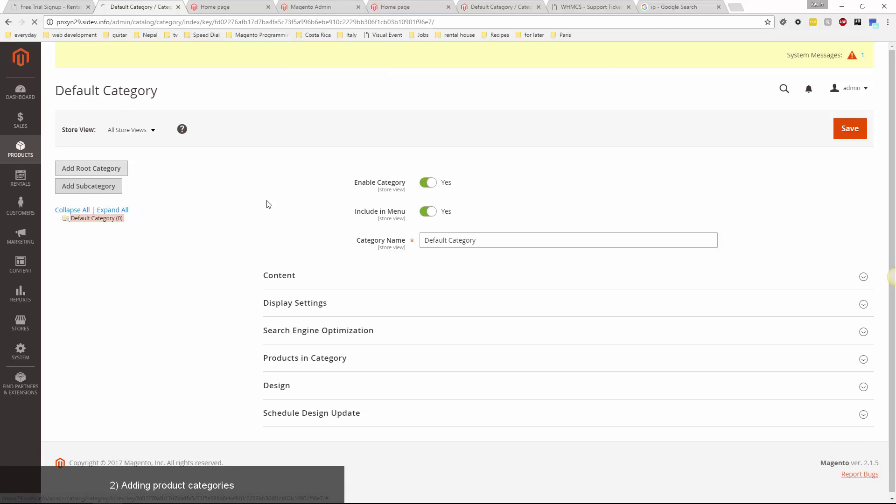
click(449, 247)
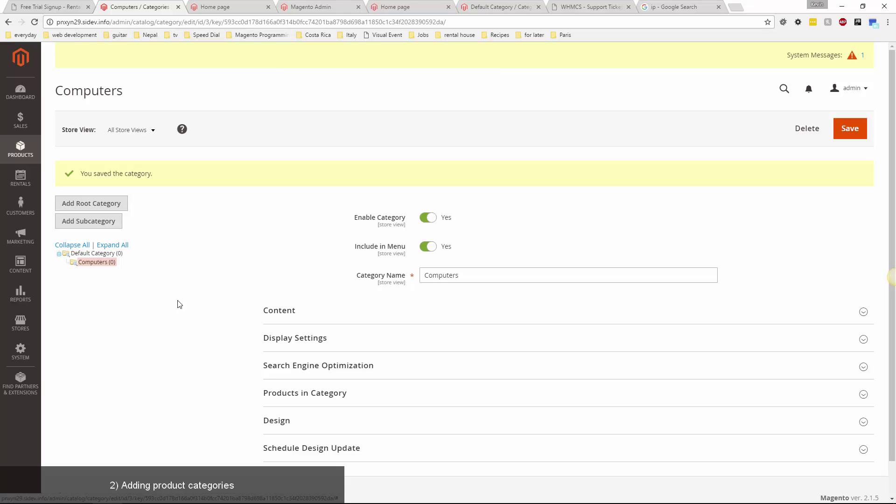
click(102, 254)
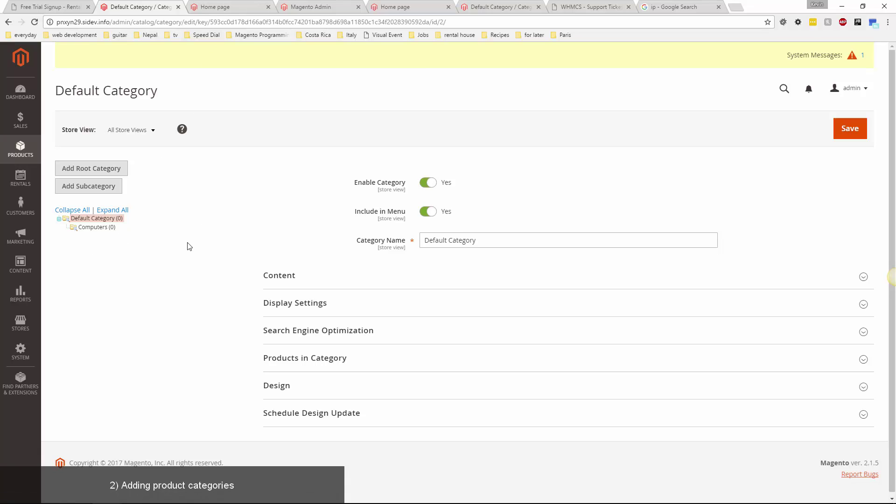
click(21, 148)
From Products > Catalog, choose Reservation in the Add Product dropdown.
click(68, 123)
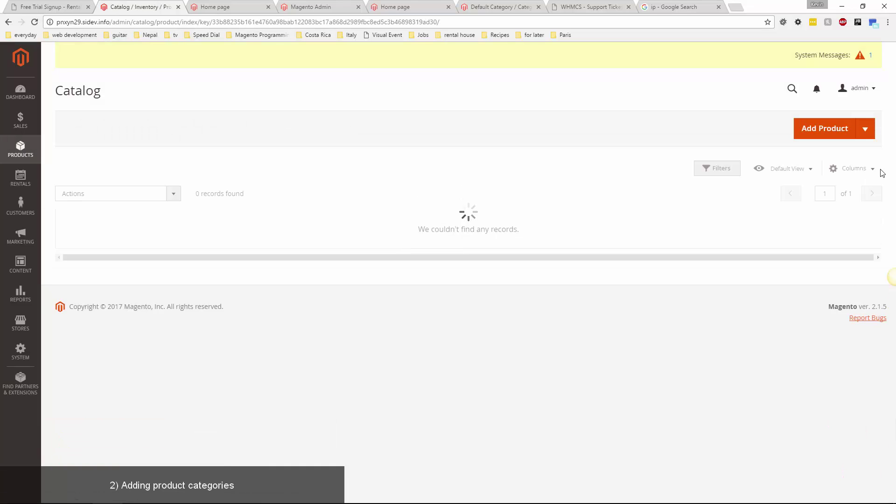
click(864, 130)
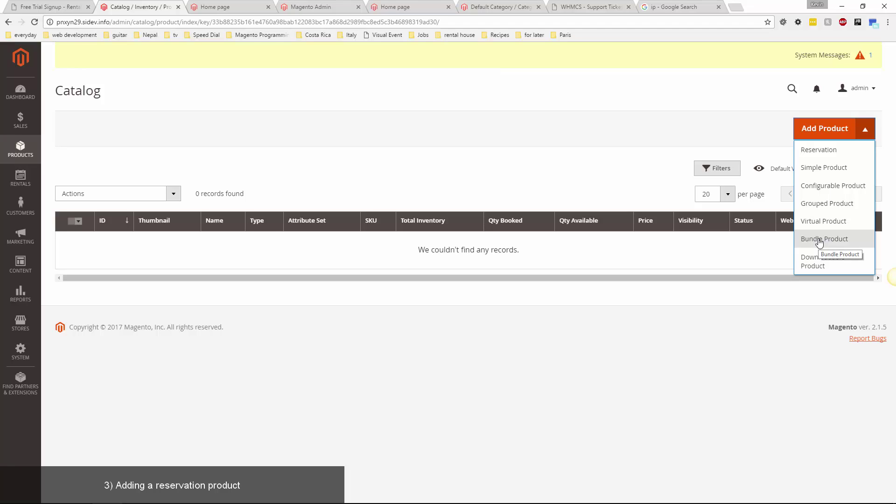
click(828, 154)
Add a reservation price row of $5 with a 1d period.
scroll(139, 297, down, 1)
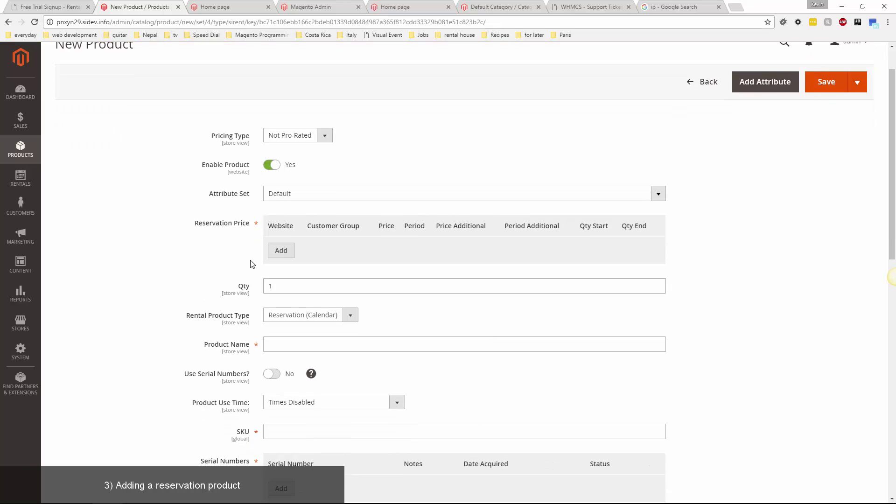
click(280, 252)
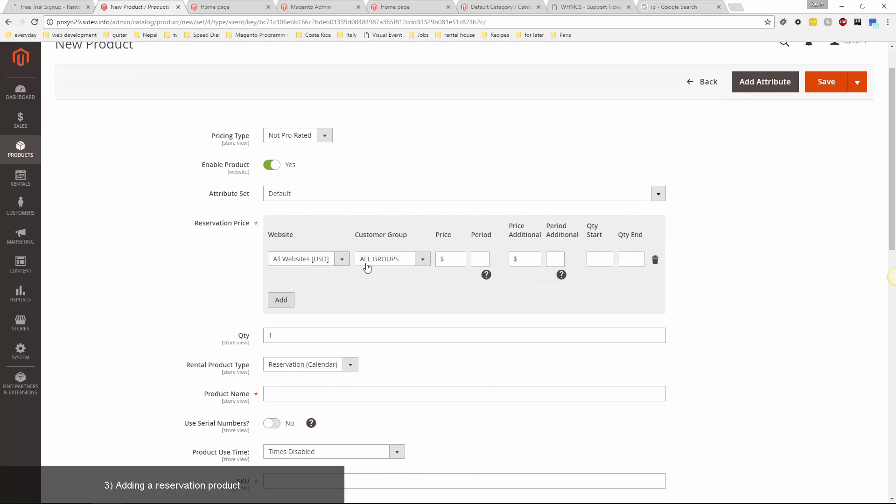
click(452, 257)
text(5)
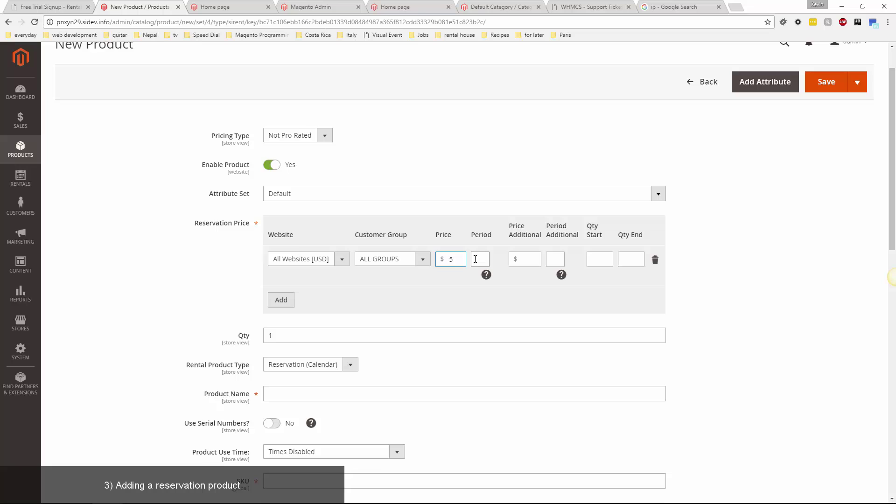
click(476, 259)
text(1d)
mouse_move(485, 276)
drag(480, 258, 473, 259)
drag(484, 259, 454, 265)
text(1w)
text(d)
Add a second price row, then delete it so only the $5 per 1d row remains.
click(281, 301)
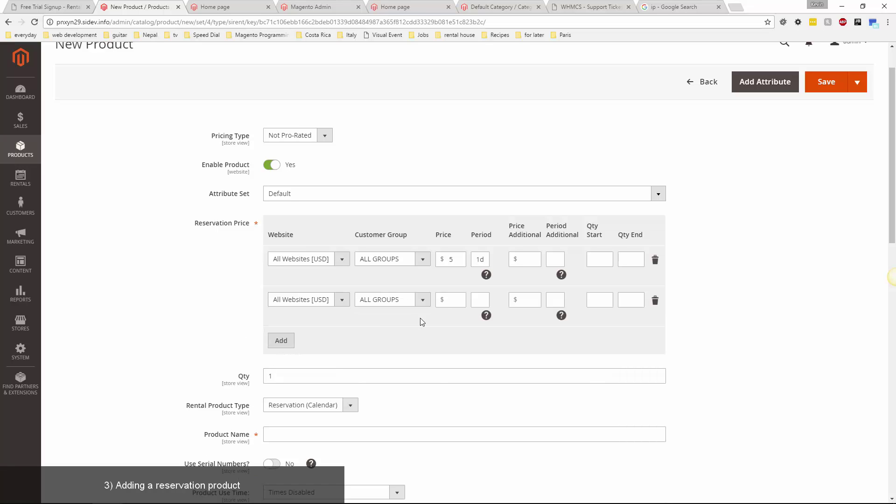
click(458, 300)
key(Tab)
text(1)
click(655, 300)
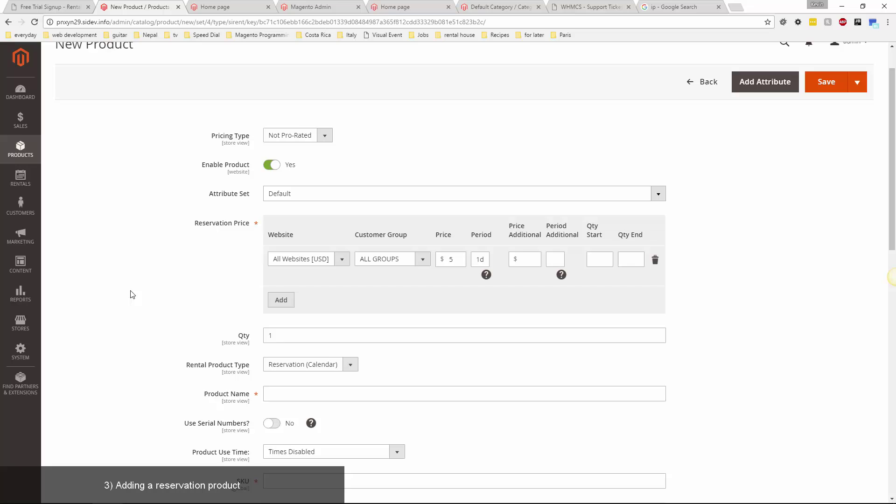
Name the product 'Macbook Pro' and leave product use time as Times Disabled.
scroll(130, 294, down, 4)
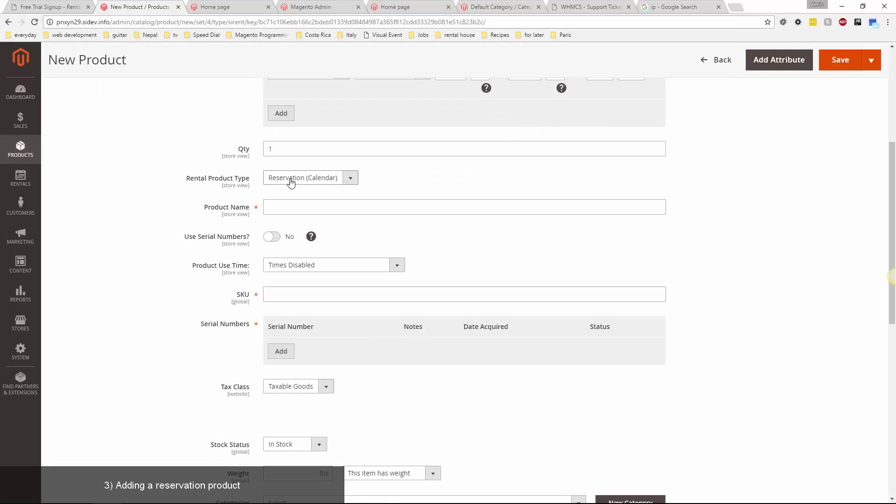
click(311, 208)
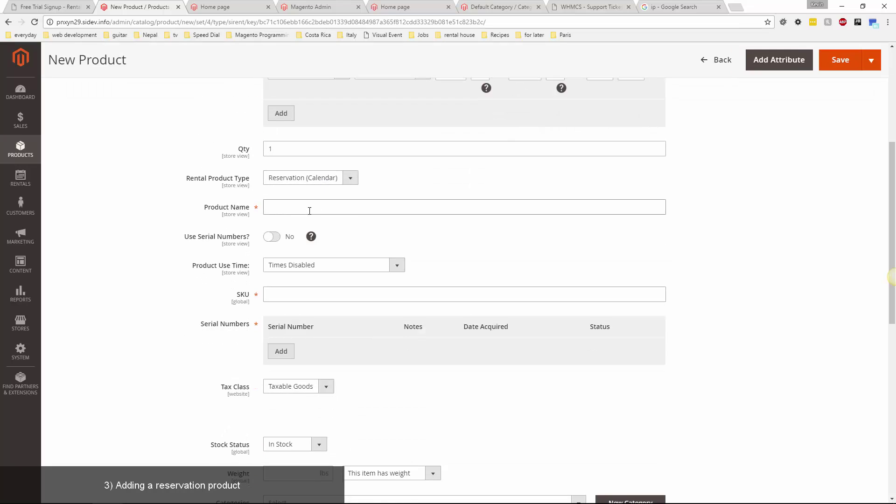
mouse_move(312, 237)
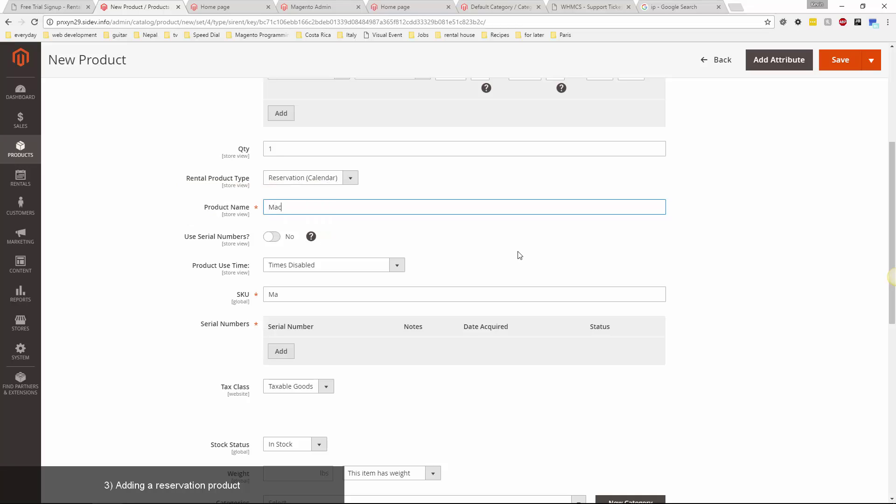
text(Macbook Pro)
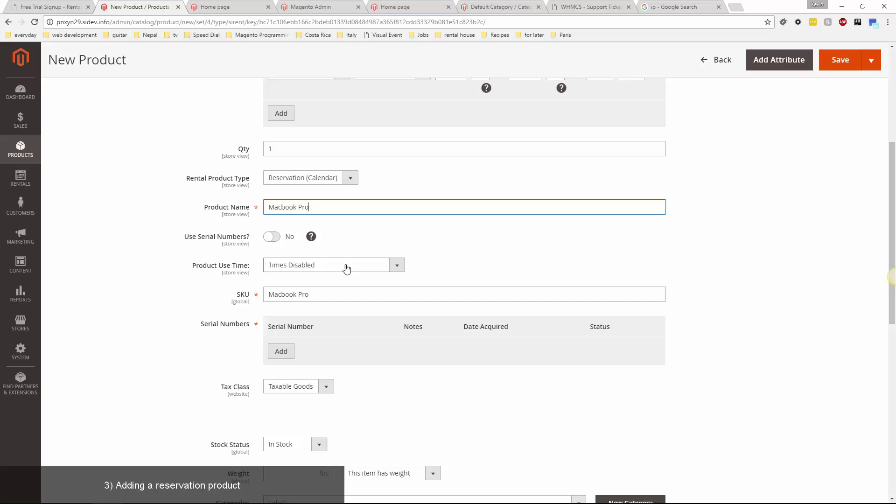
click(316, 269)
click(447, 241)
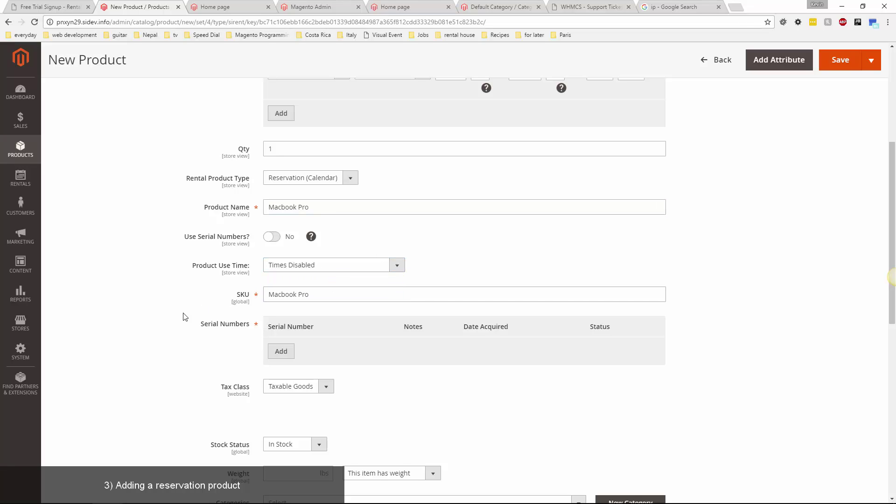
Set the weight to 1 lb and assign the product to the Computers category.
scroll(179, 320, down, 1)
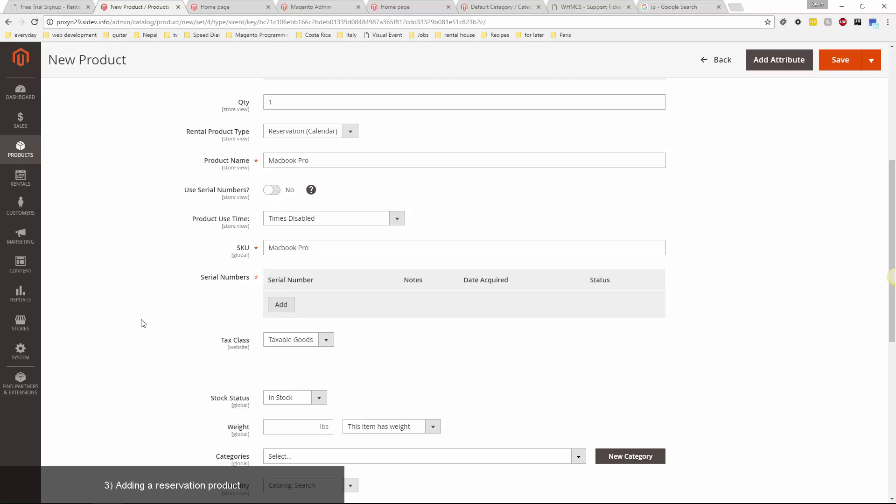
scroll(167, 297, down, 5)
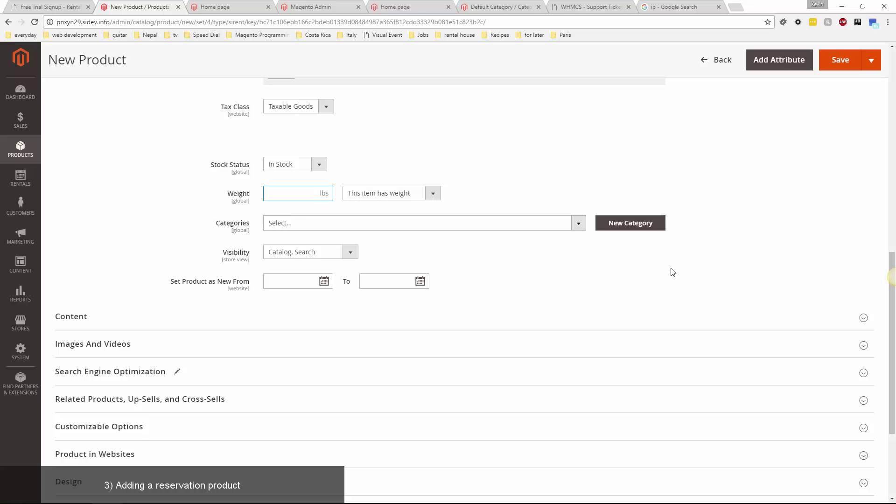
text(1)
click(494, 267)
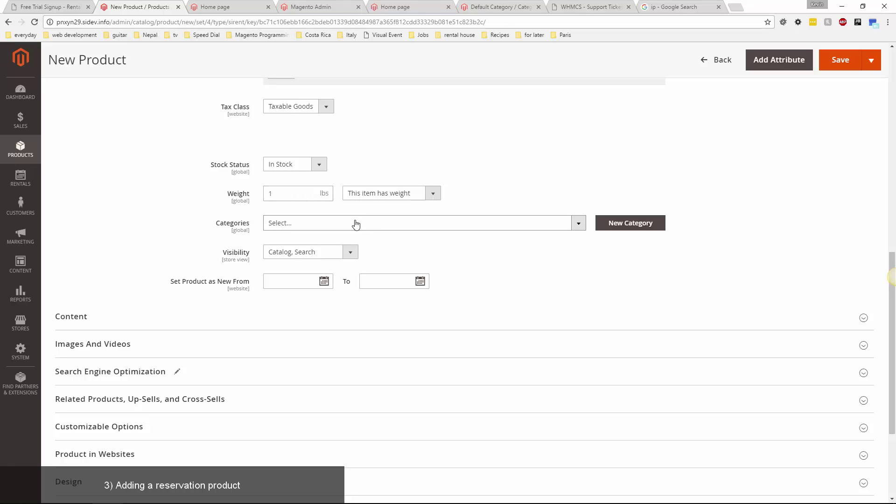
click(356, 225)
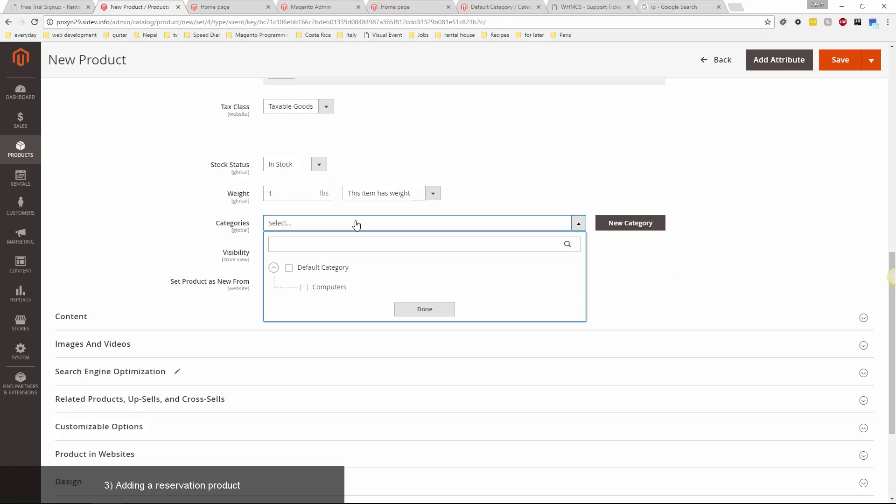
click(328, 288)
click(423, 309)
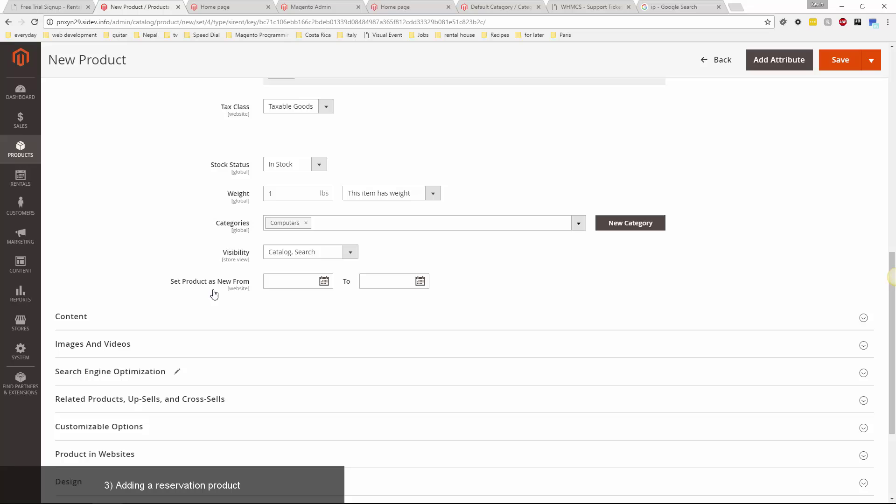
Expand the Macbook Pro's Rental section and scroll through its reservation settings.
scroll(160, 189, down, 3)
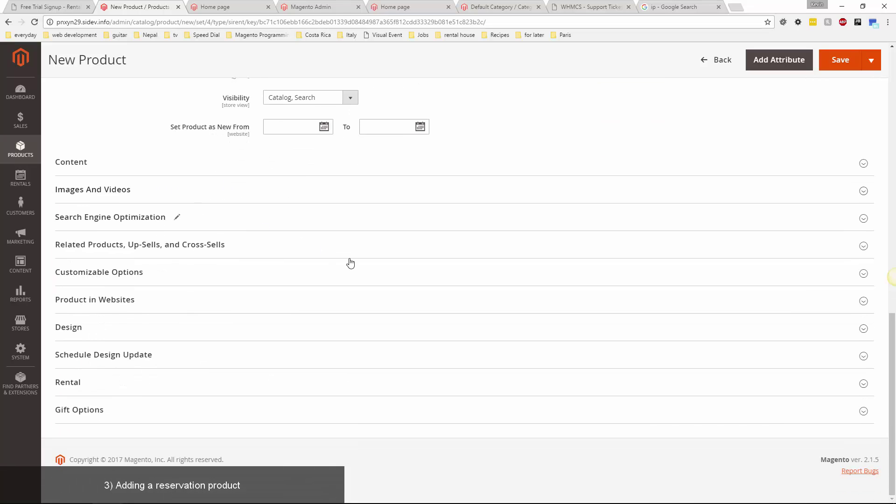
scroll(288, 256, up, 7)
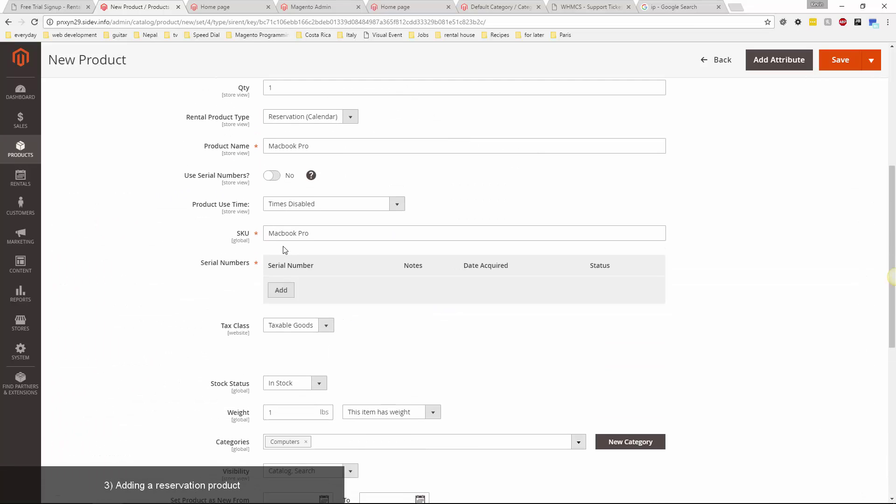
scroll(285, 249, down, 6)
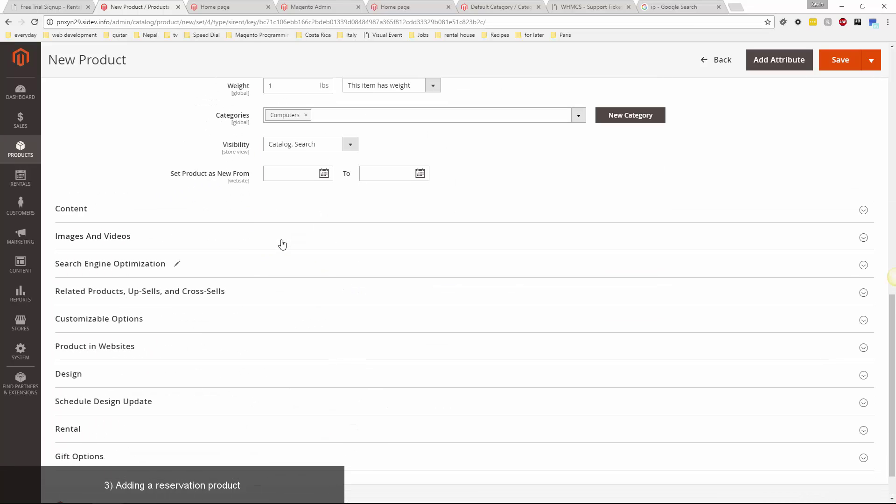
click(153, 431)
scroll(220, 302, down, 4)
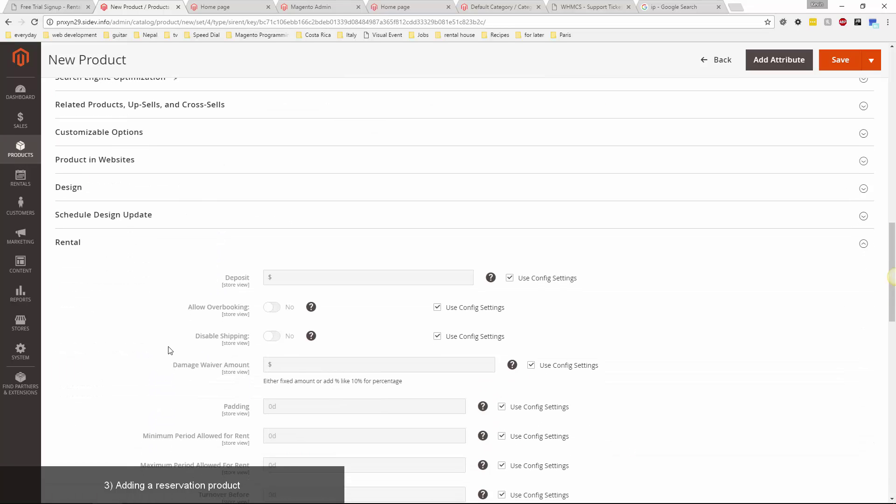
scroll(161, 338, down, 3)
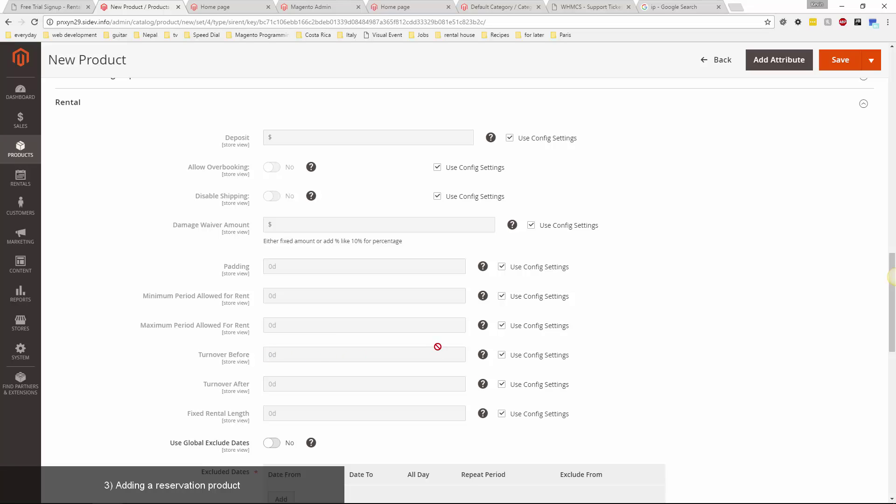
scroll(231, 359, down, 3)
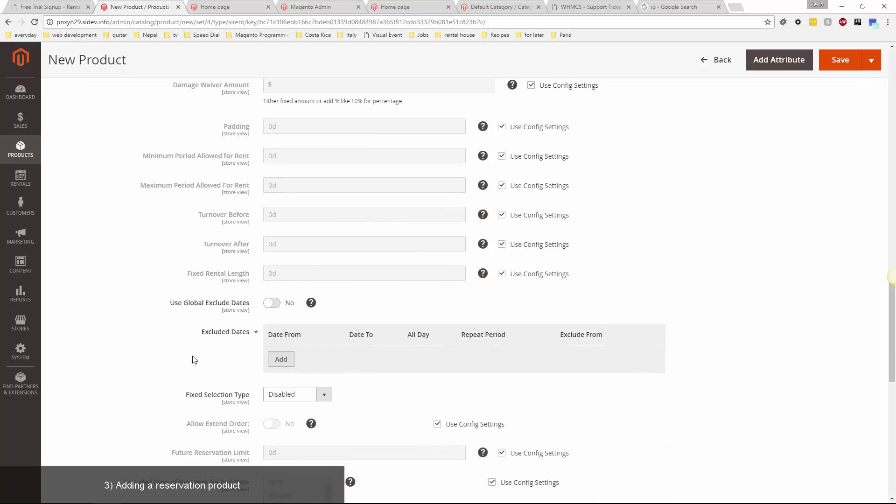
scroll(194, 359, down, 1)
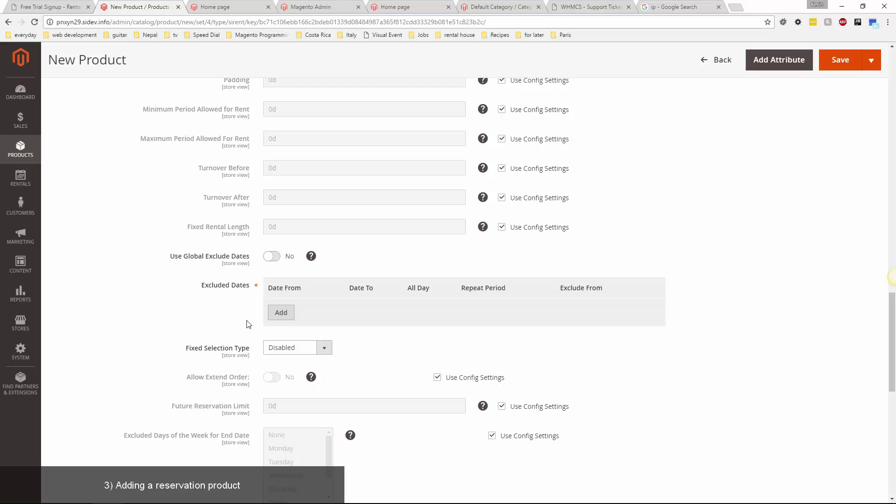
scroll(191, 239, down, 3)
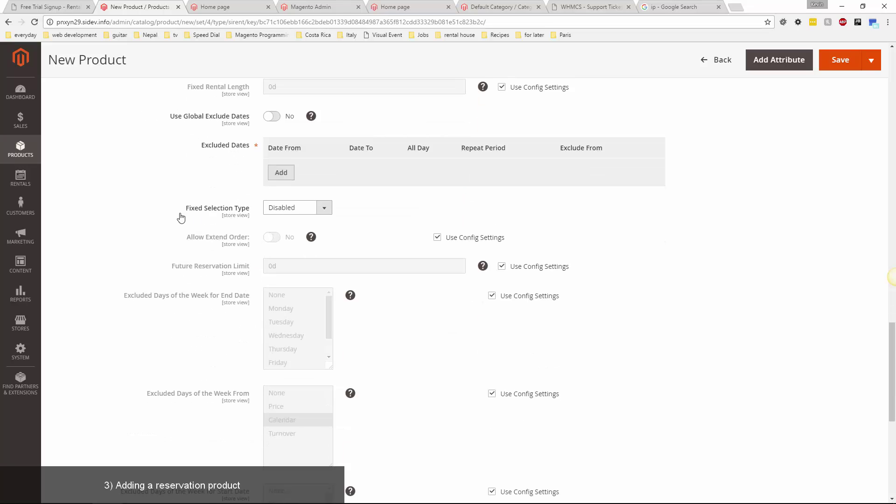
scroll(181, 217, down, 2)
scroll(181, 220, up, 20)
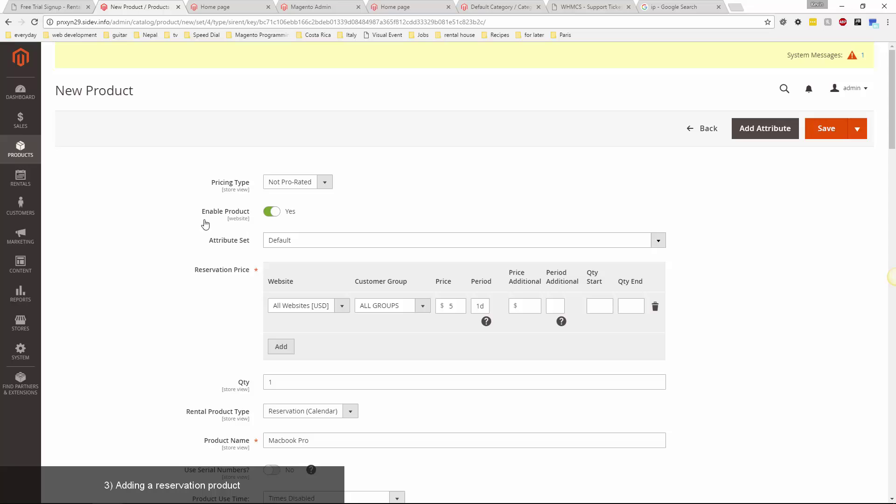
Save Macbook Pro, reload the storefront, and view Computers listing it at 1 Day: $5.00.
click(822, 131)
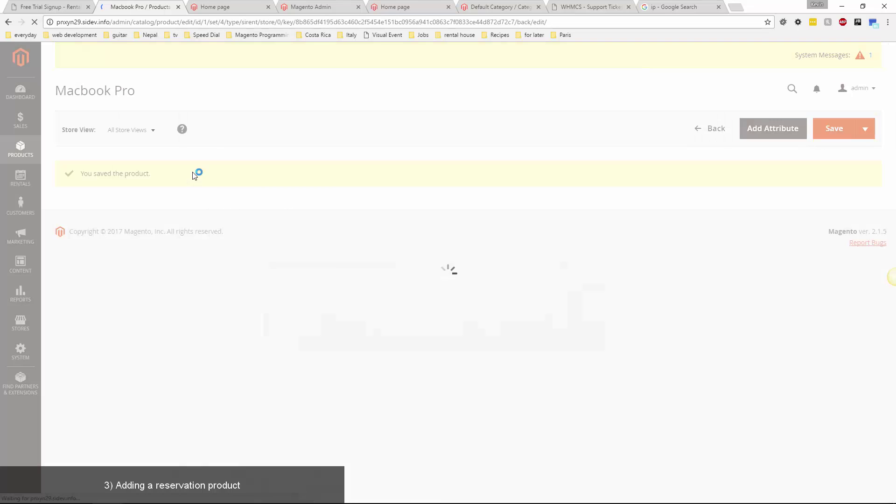
click(219, 8)
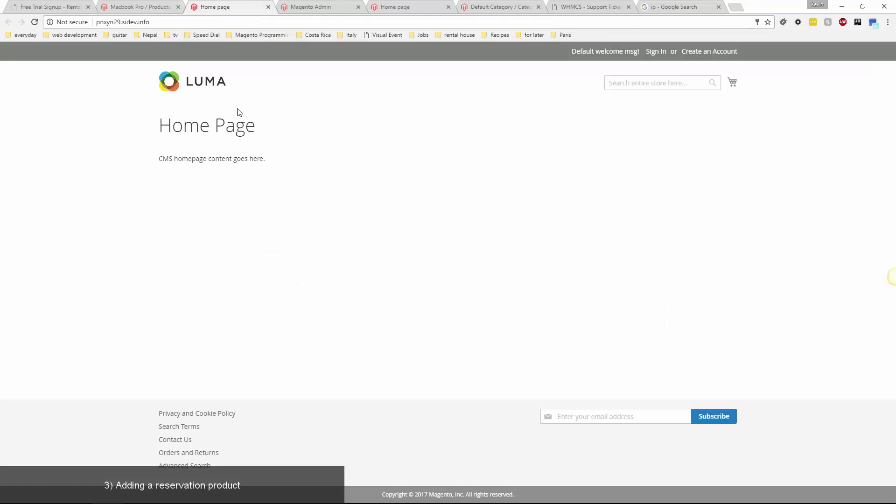
click(35, 22)
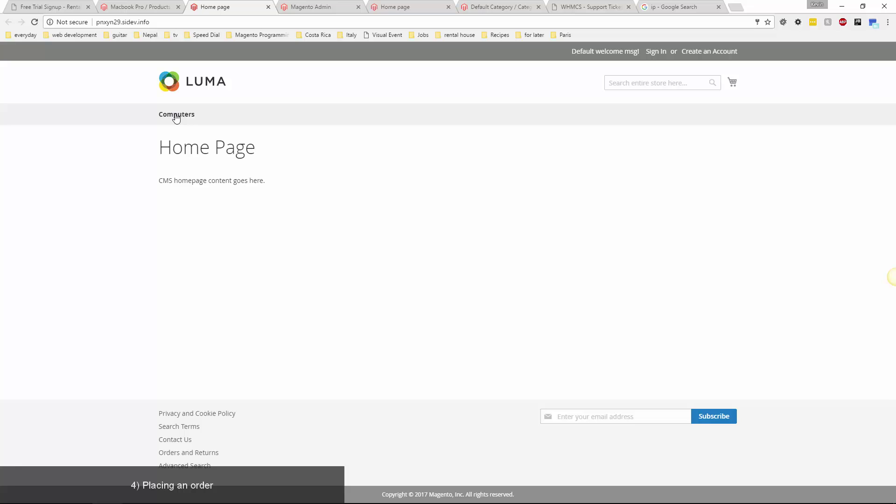
click(178, 118)
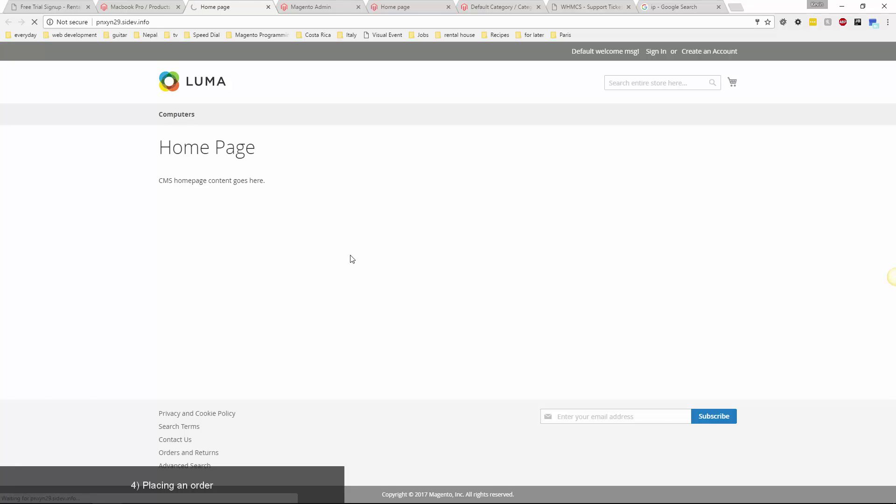
mouse_move(362, 268)
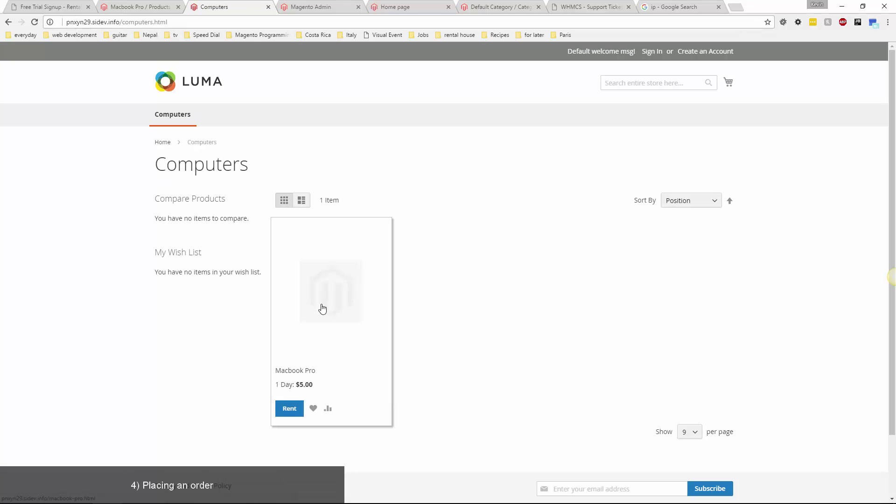
Check the product's Images and Videos section in admin, then open the Macbook Pro storefront page.
click(144, 10)
scroll(155, 257, down, 15)
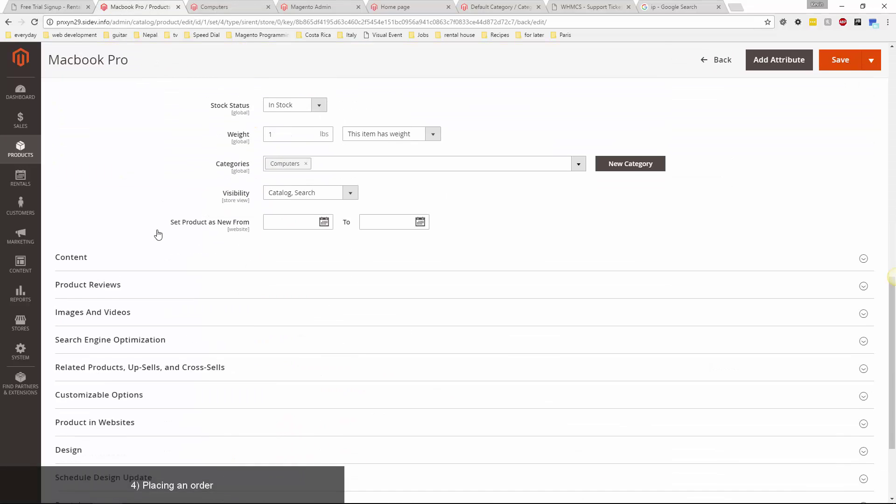
click(123, 191)
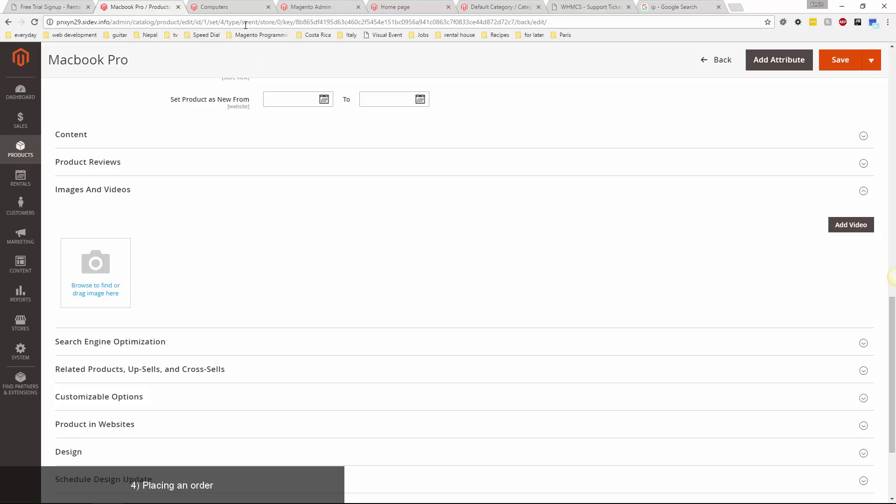
click(228, 10)
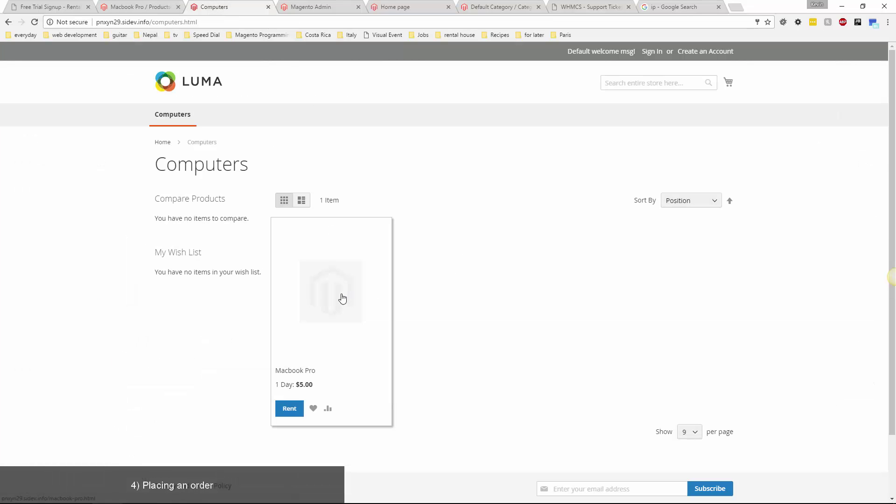
key(F5)
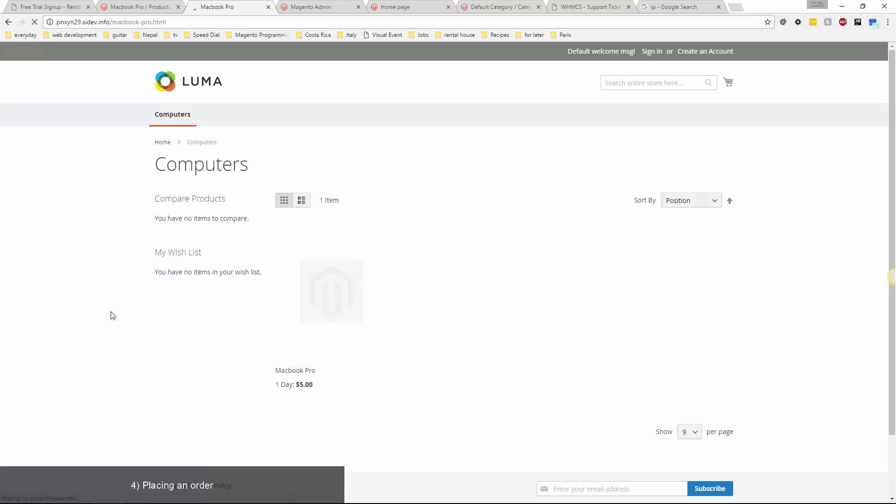
Rent Macbook Pro from 03/15/2017 to 03/18/2017 for $15.00 and proceed to checkout.
click(539, 272)
click(573, 349)
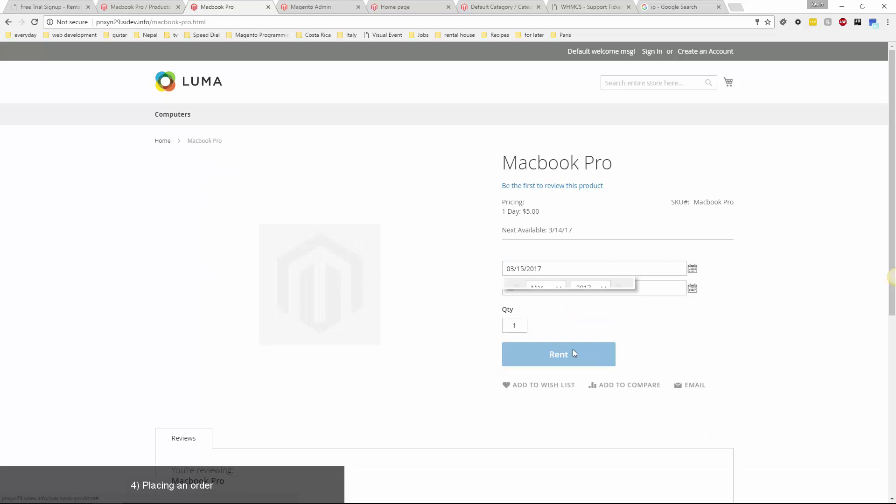
click(588, 289)
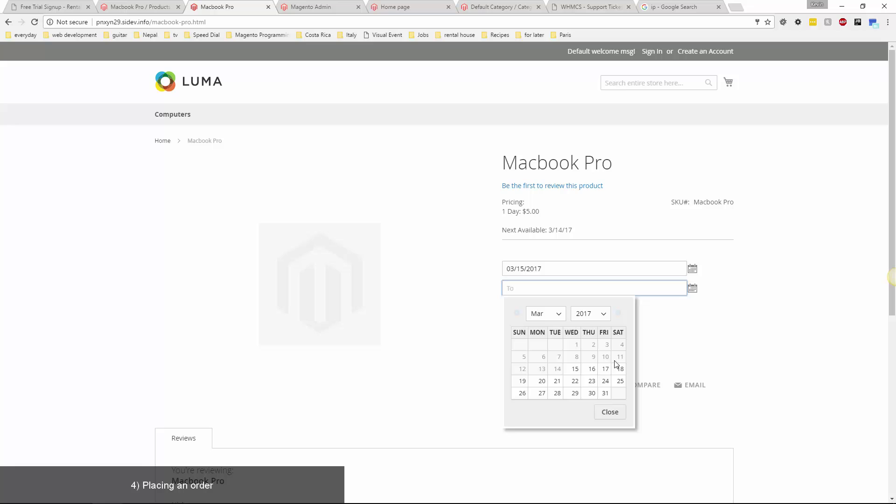
click(620, 369)
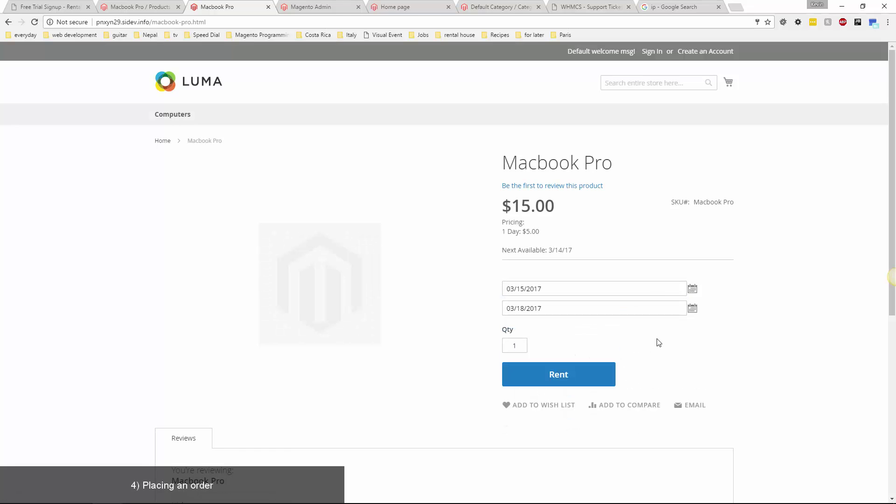
click(588, 376)
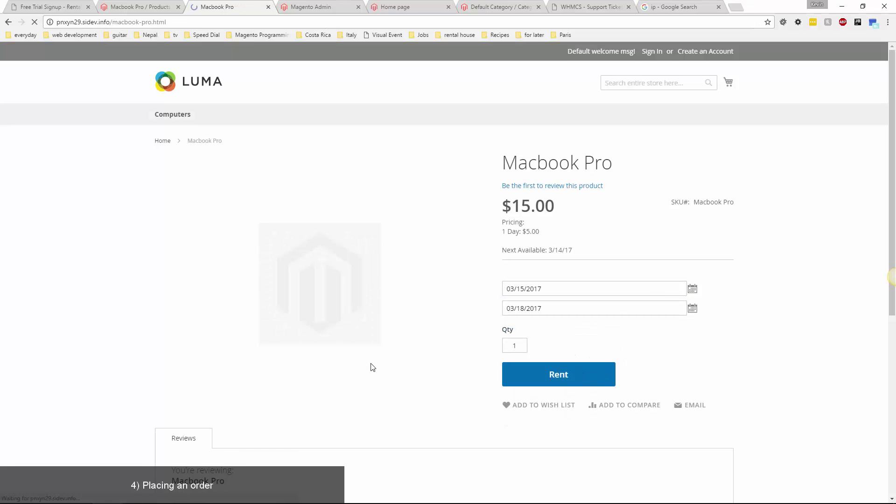
click(717, 84)
click(626, 146)
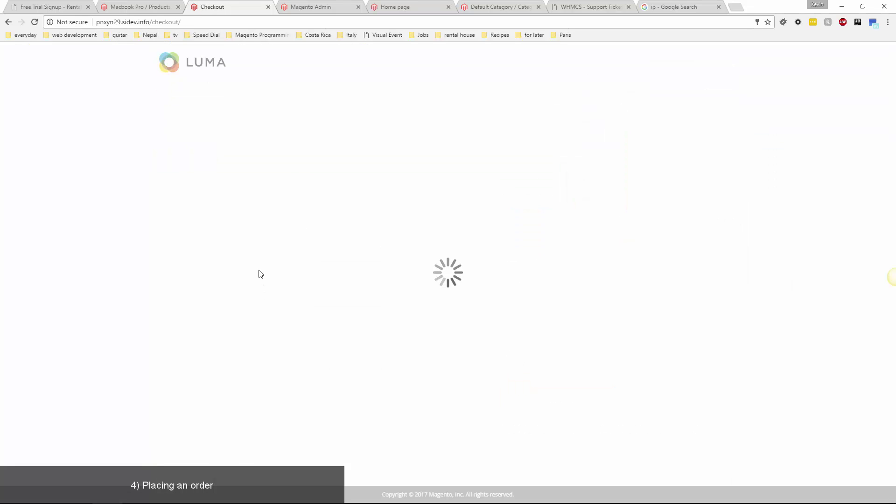
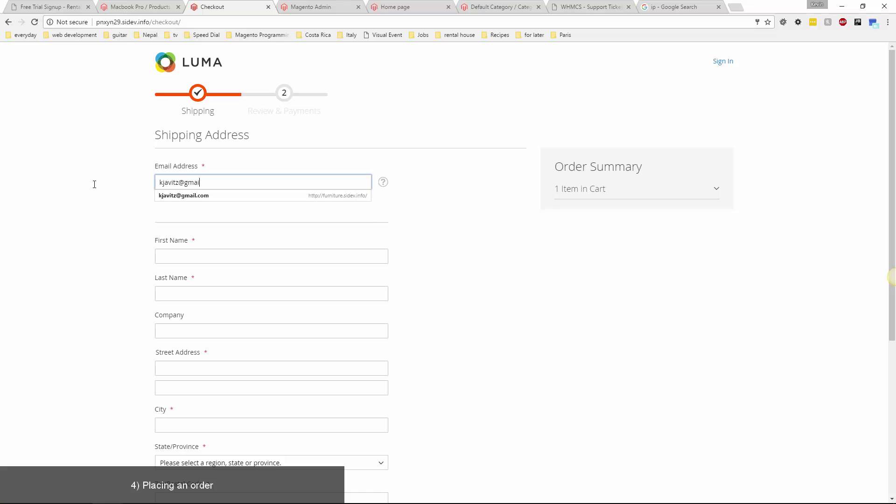
Enter the customer's e-mail and autofilled shipping address with $5.00 flat-rate shipping.
key(Down)
key(Return)
scroll(88, 275, down, 5)
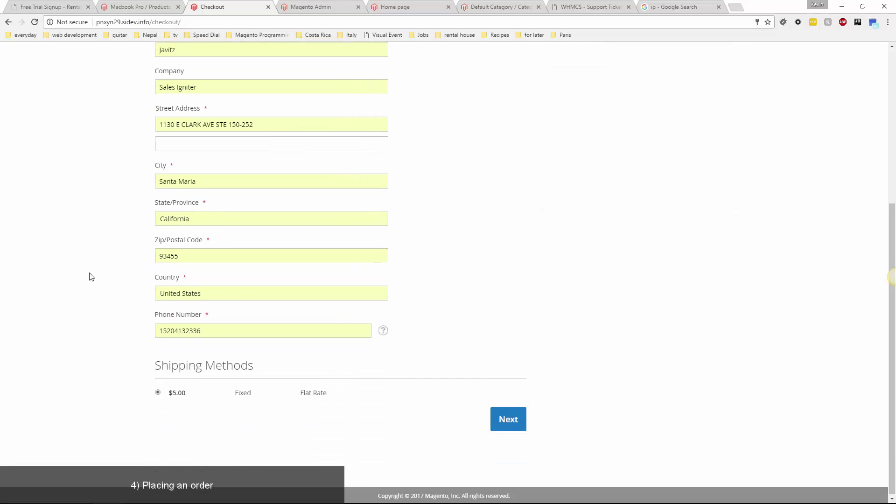
click(494, 418)
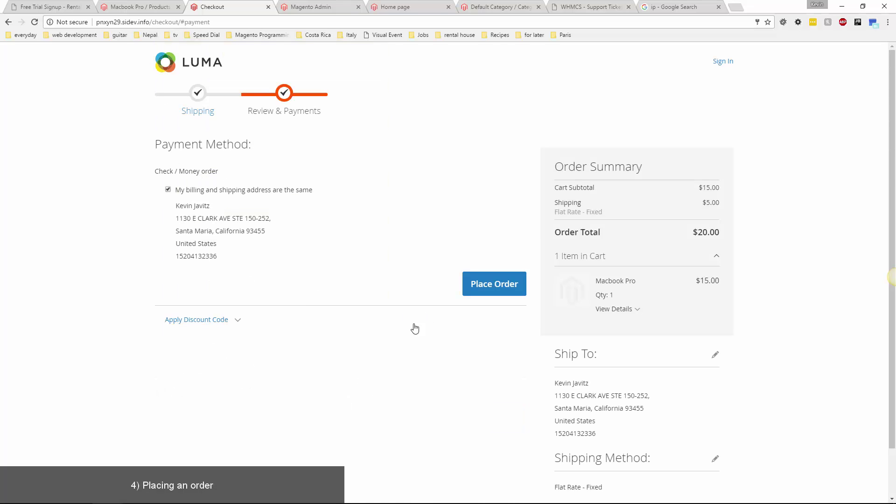
Place the $20.00 rental order using check/money order payment.
scroll(474, 353, down, 1)
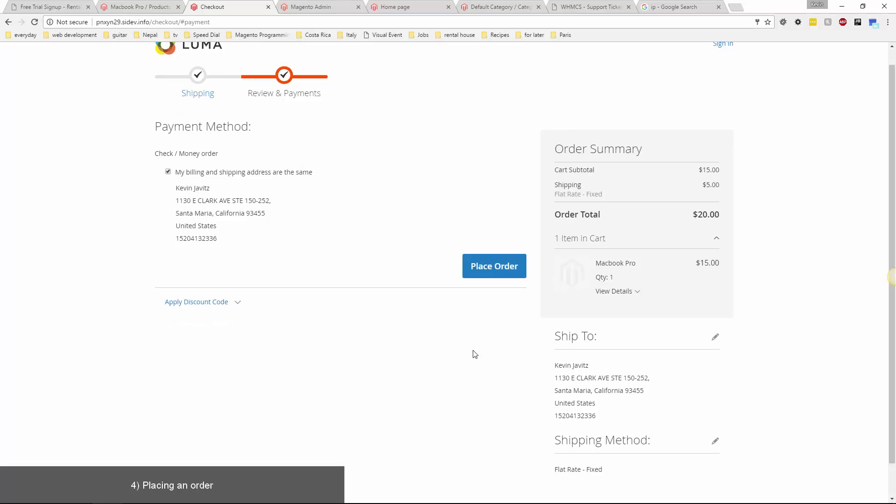
scroll(474, 354, up, 1)
click(483, 280)
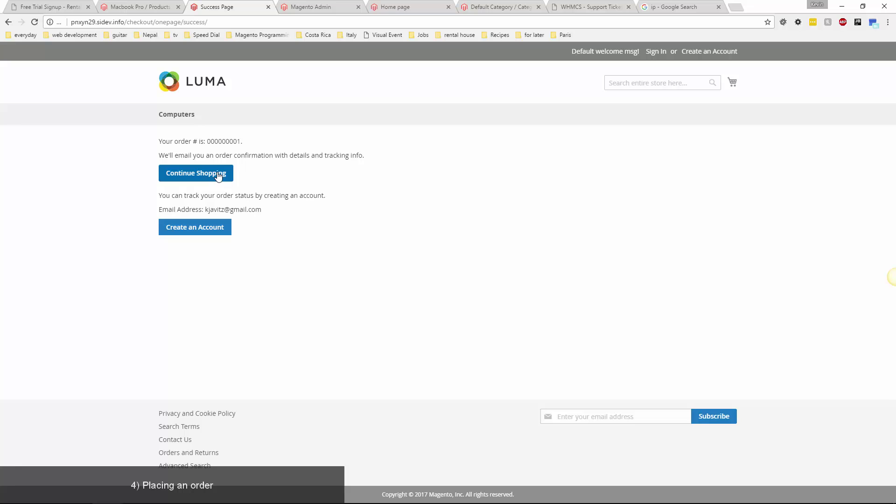
mouse_move(261, 503)
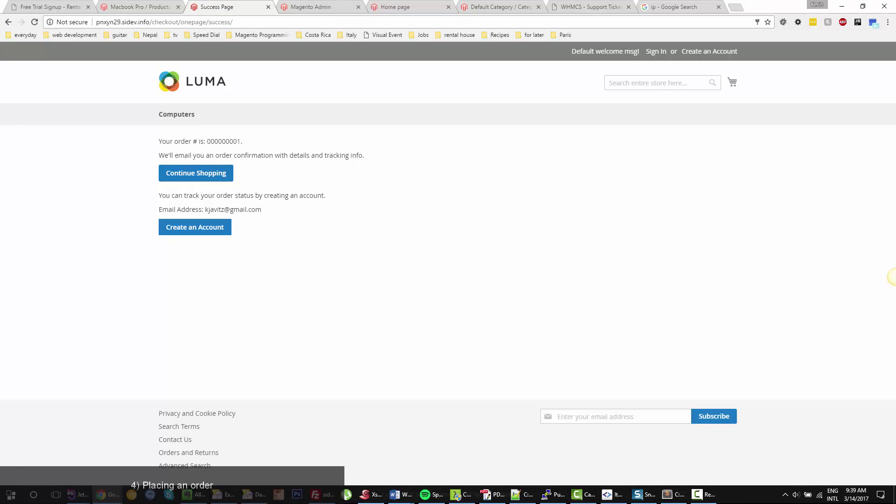
mouse_move(113, 500)
click(131, 441)
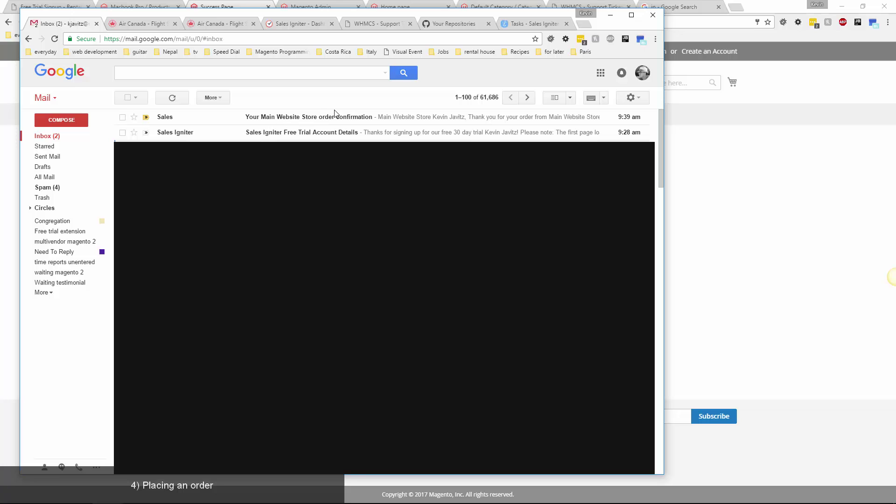
click(335, 118)
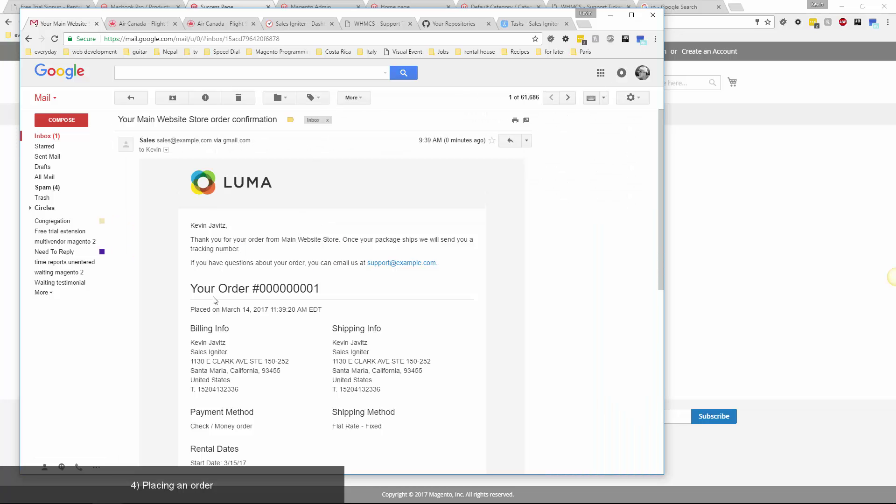
scroll(215, 300, down, 2)
drag(193, 369, 289, 396)
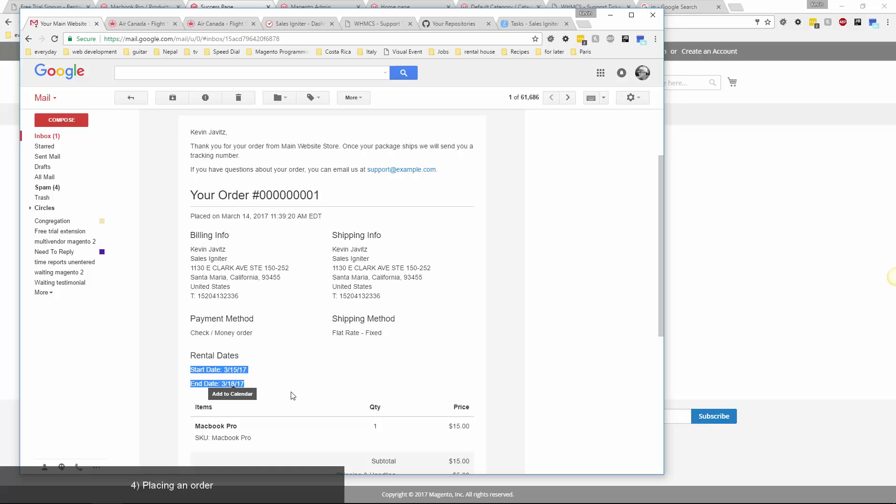
click(290, 395)
drag(252, 438, 199, 437)
click(285, 260)
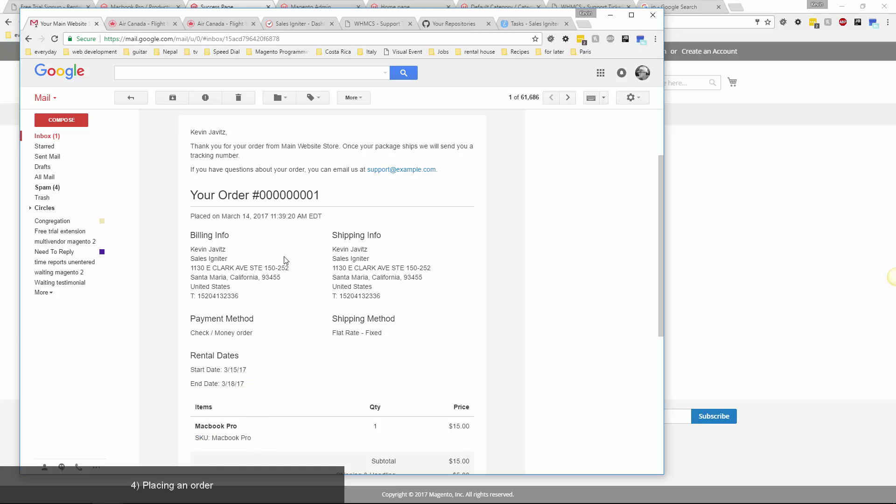
scroll(283, 266, up, 2)
click(610, 14)
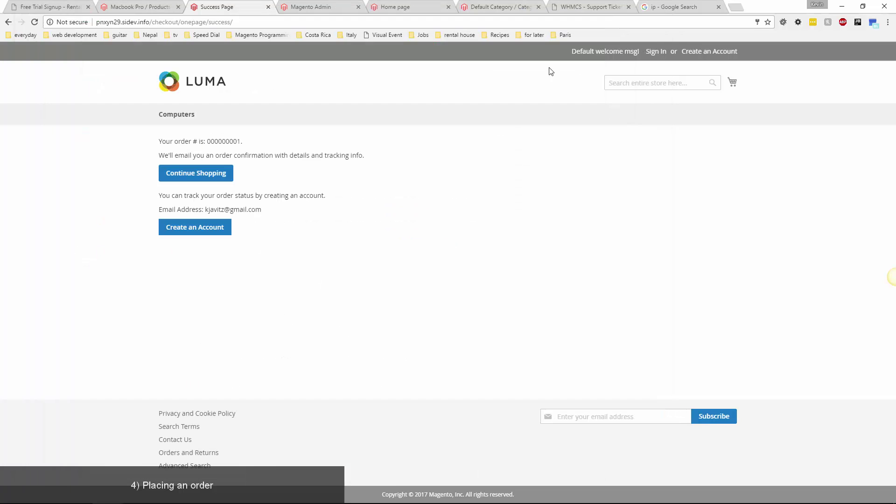
Open order 000000001 from the Sales Orders list in the Macbook Pro admin tab.
click(154, 7)
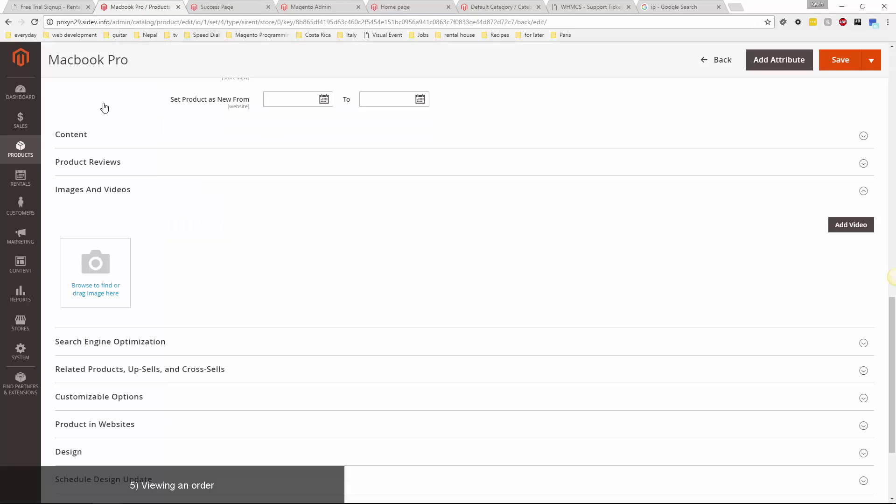
click(20, 120)
click(65, 119)
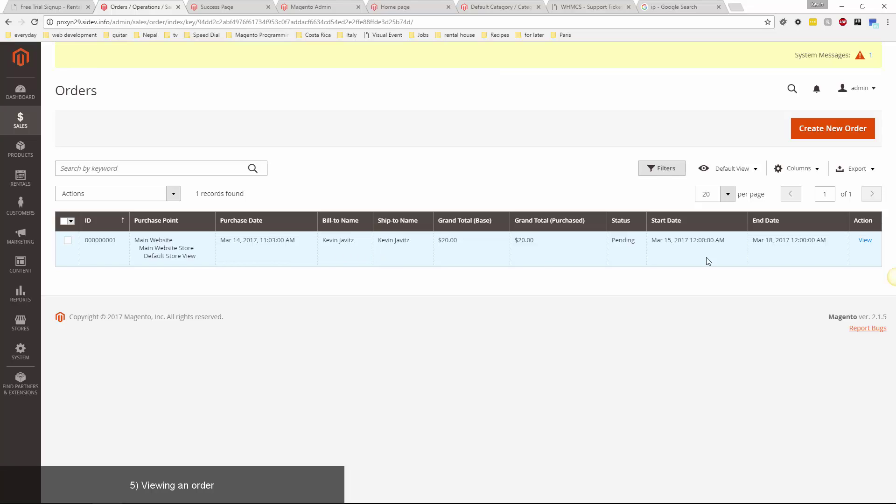
click(863, 240)
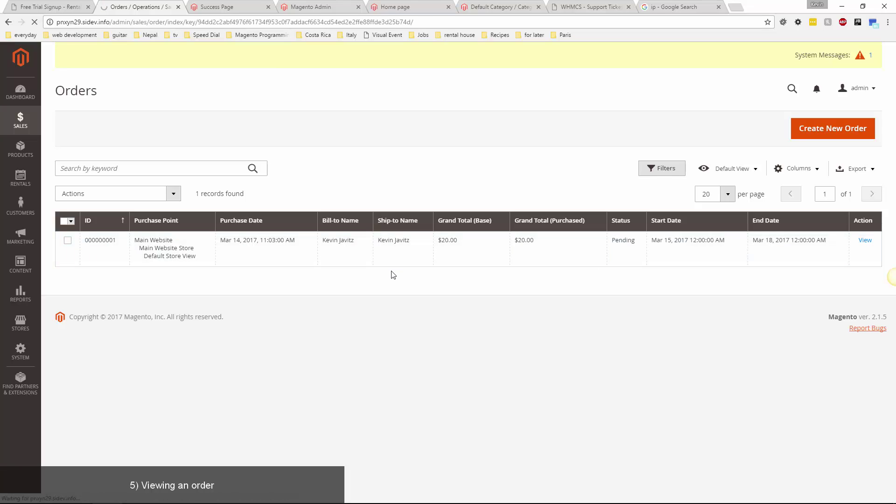
Scroll through the order to check its 3/15/17–3/18/17 rental dates, addresses, payment and totals.
scroll(424, 321, down, 2)
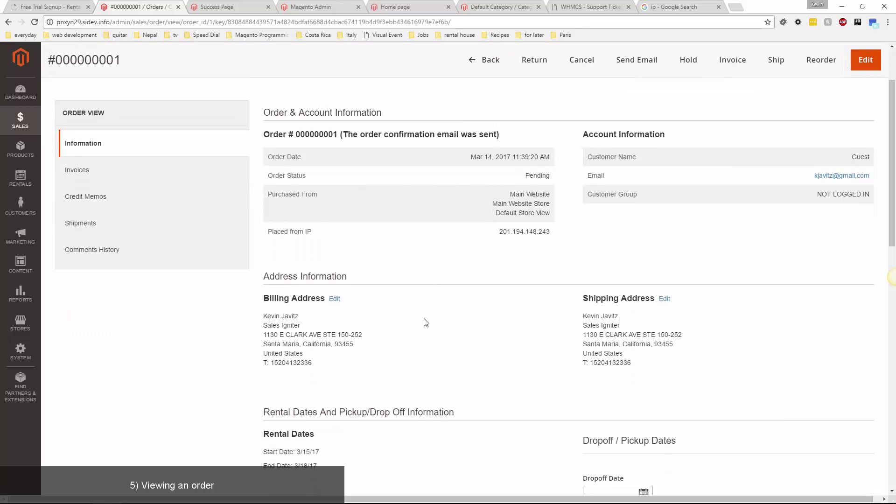
scroll(425, 322, down, 9)
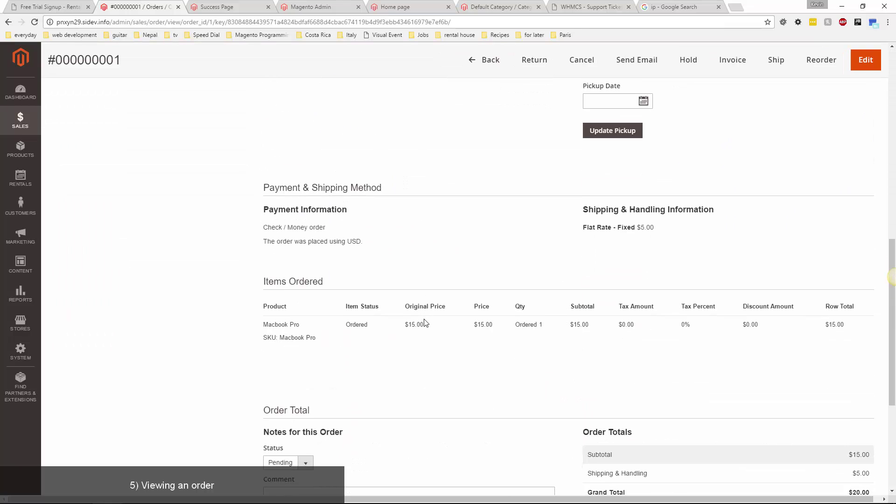
scroll(425, 322, down, 2)
scroll(422, 320, up, 12)
scroll(424, 308, down, 6)
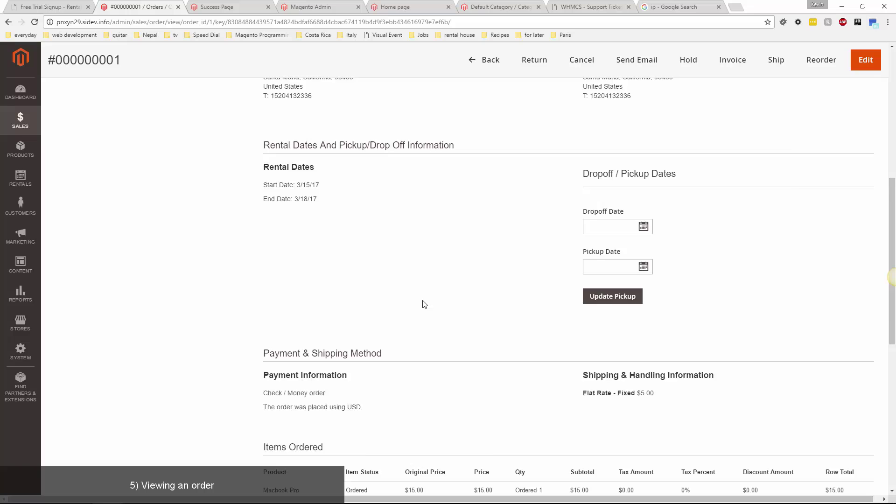
scroll(423, 301, down, 8)
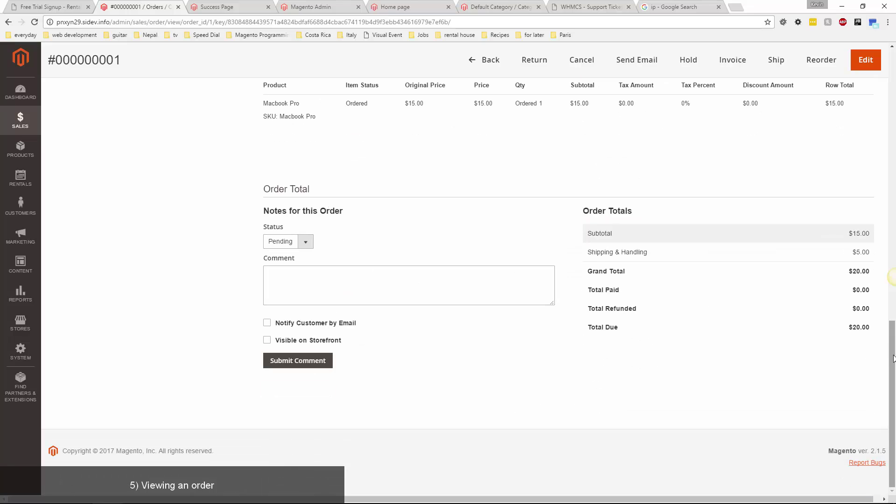
drag(892, 358, 828, 98)
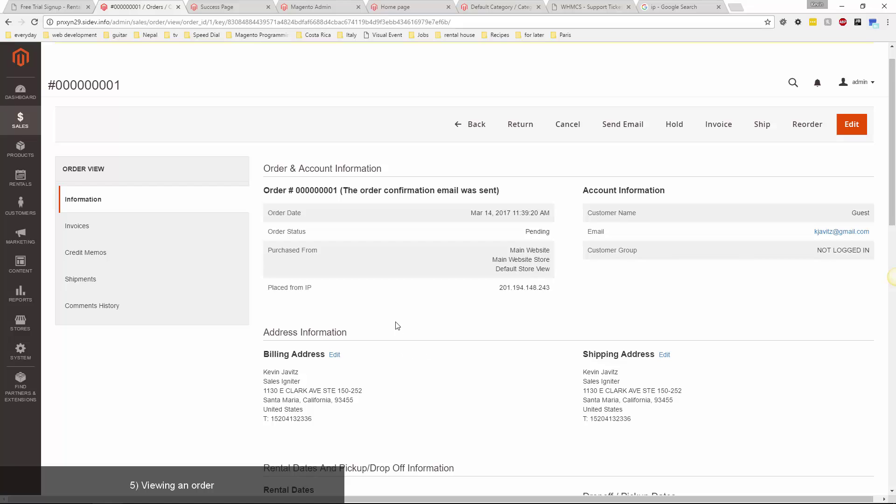
scroll(397, 325, down, 5)
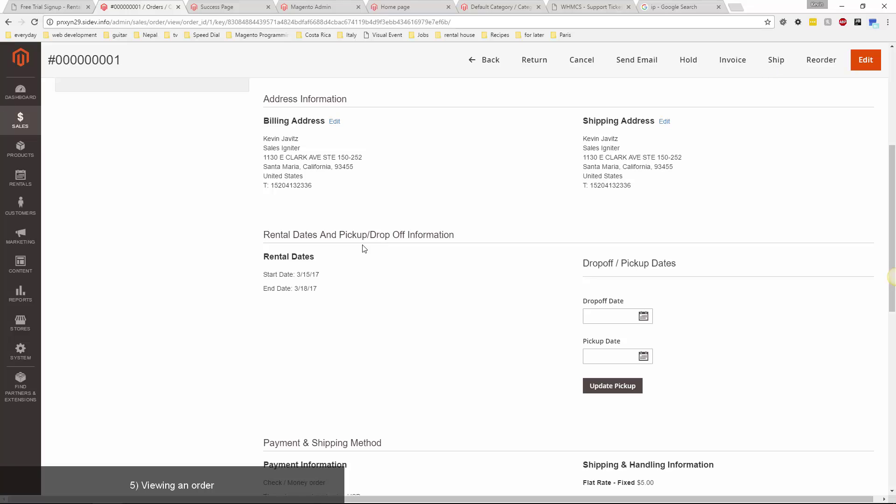
drag(277, 274, 303, 285)
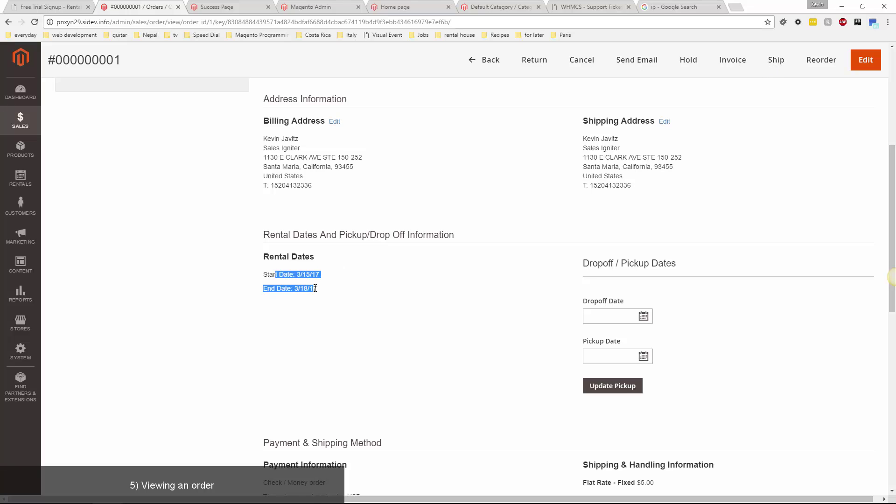
click(384, 286)
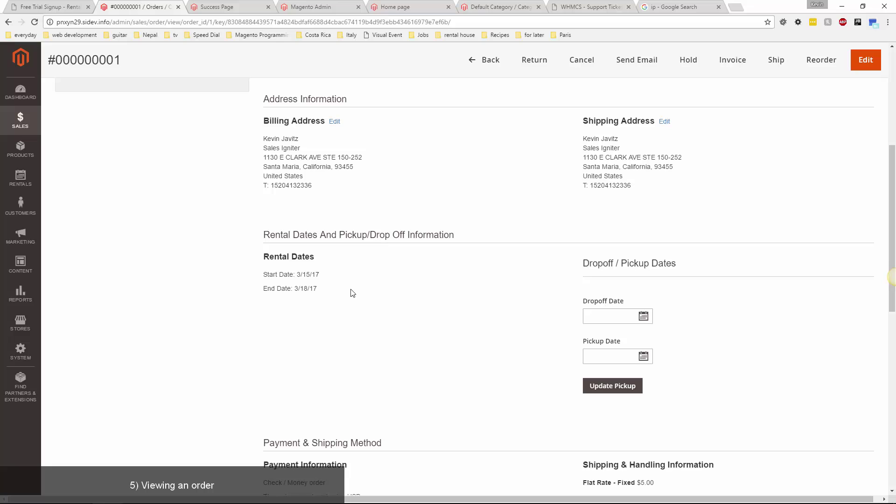
scroll(477, 306, up, 5)
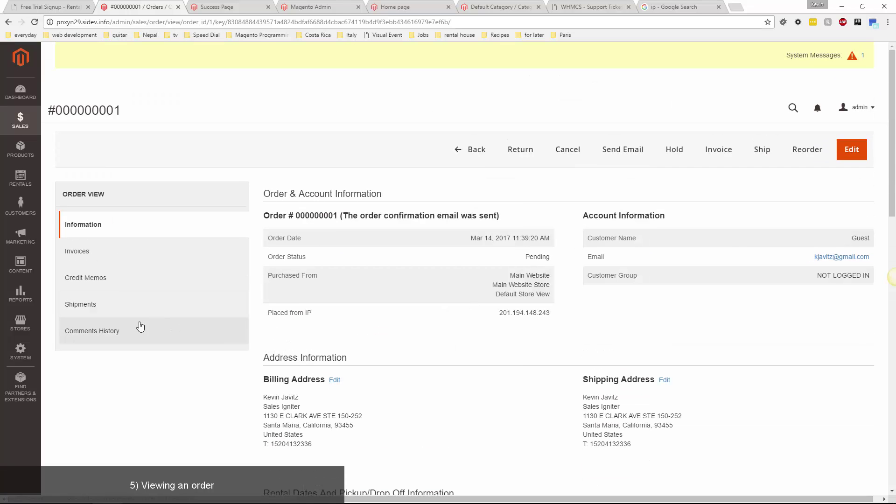
Open Rentals Settings and expand Max / Min Rental Period, checking the 0d Minimum Period and its format.
click(31, 179)
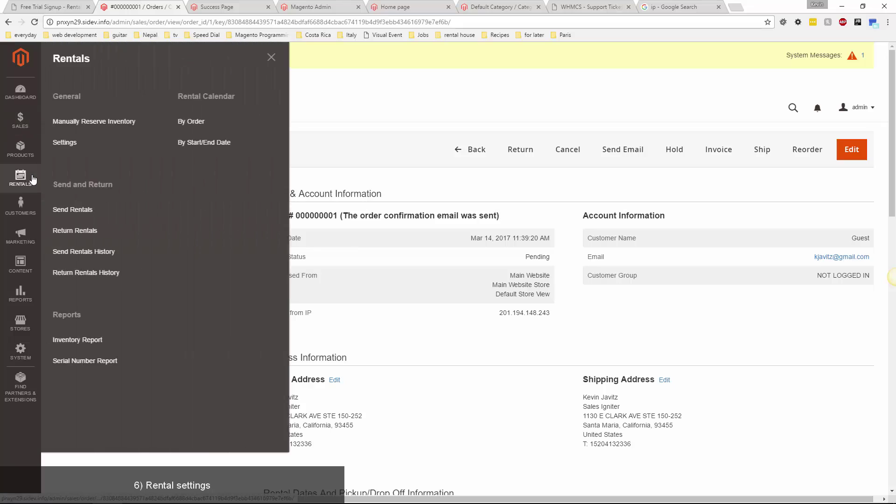
click(65, 142)
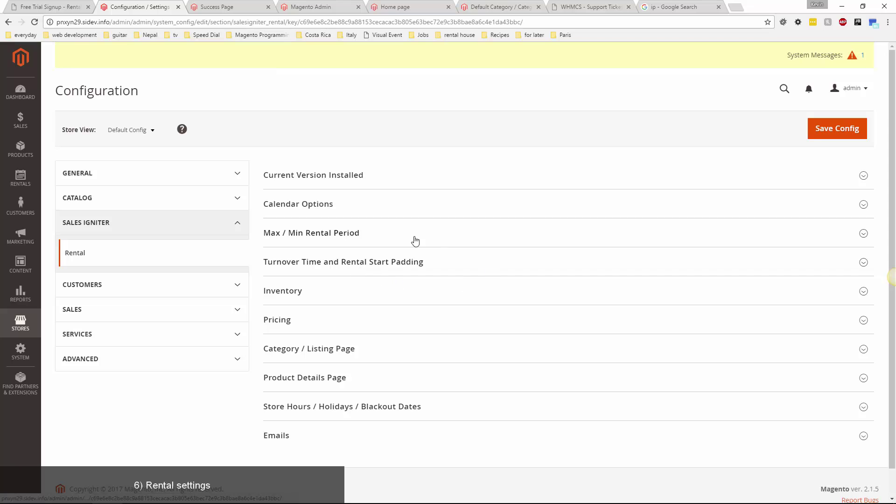
click(346, 234)
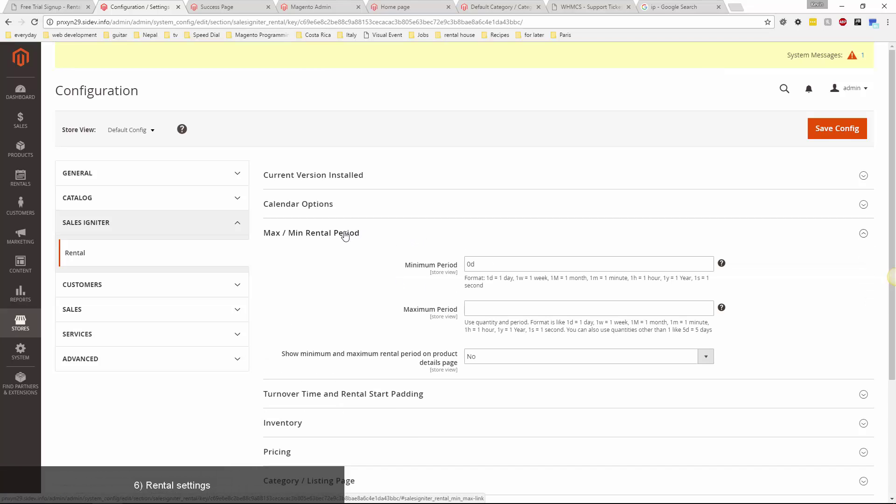
scroll(383, 268, down, 1)
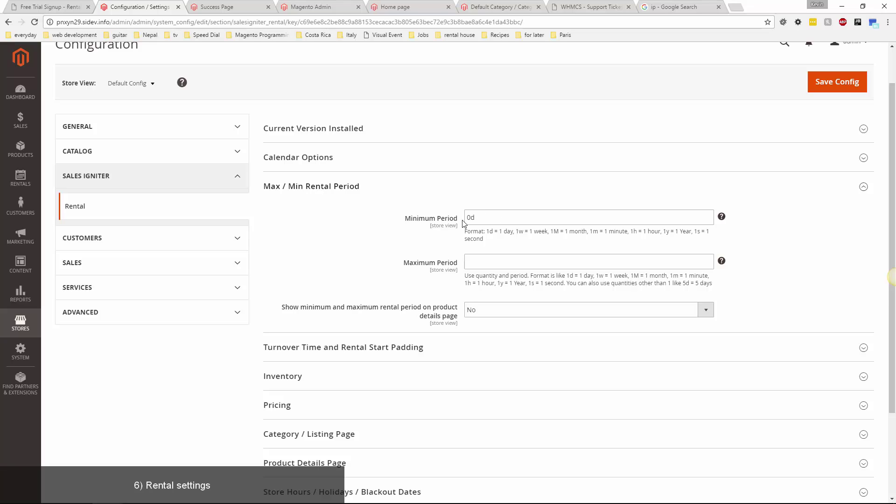
click(487, 223)
key(ctrl+a)
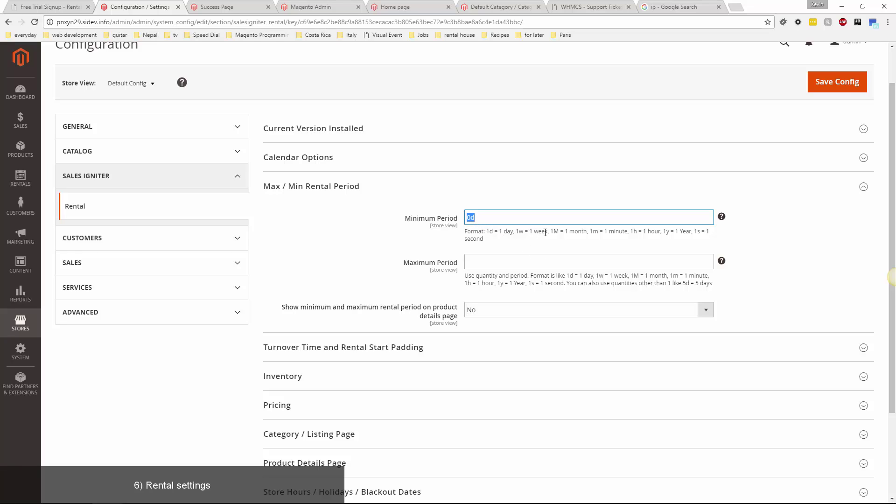
drag(541, 232, 528, 243)
click(329, 253)
scroll(316, 254, down, 2)
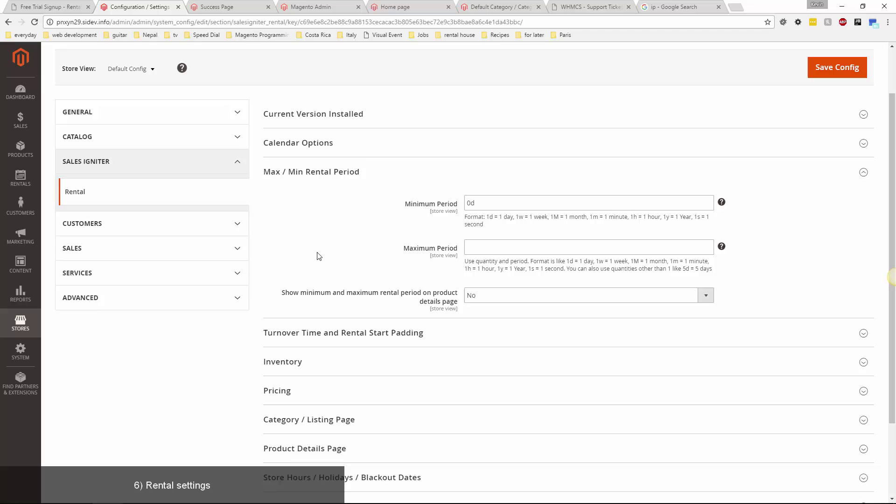
Expand Turnover Time and Rental Start Padding and review the 0d Turnover Before and After values.
click(316, 261)
scroll(237, 307, down, 2)
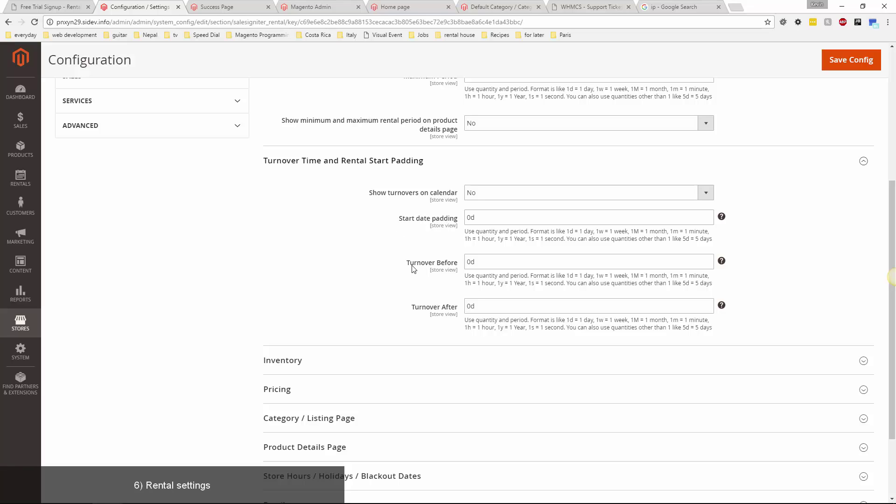
drag(428, 262, 470, 267)
click(497, 261)
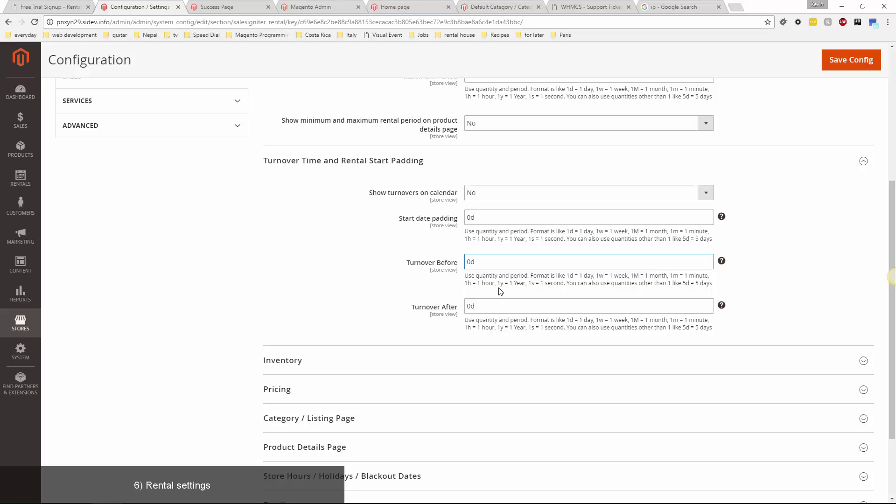
drag(455, 307, 426, 309)
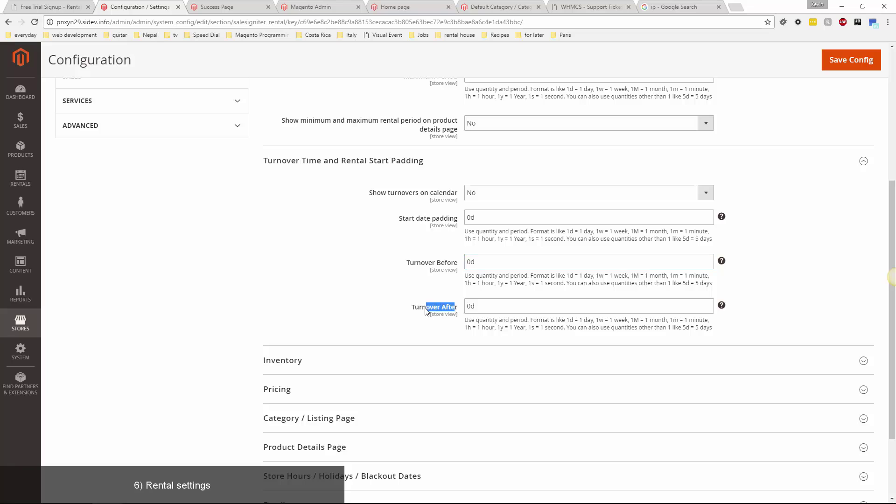
click(326, 271)
scroll(189, 314, down, 2)
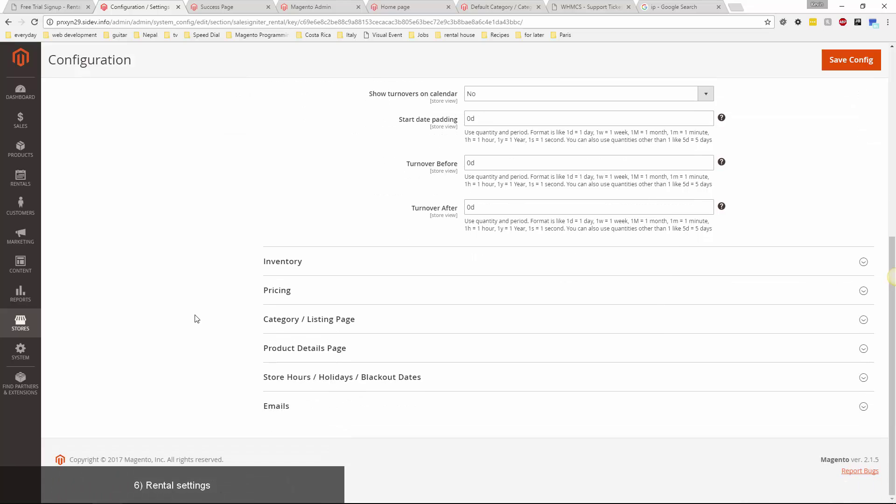
Expand Store Hours / Holidays / Blackout Dates, reviewing 10:00:00–17:00:00 hours and the Exclude Dates table.
click(308, 377)
scroll(222, 340, down, 4)
scroll(222, 342, down, 3)
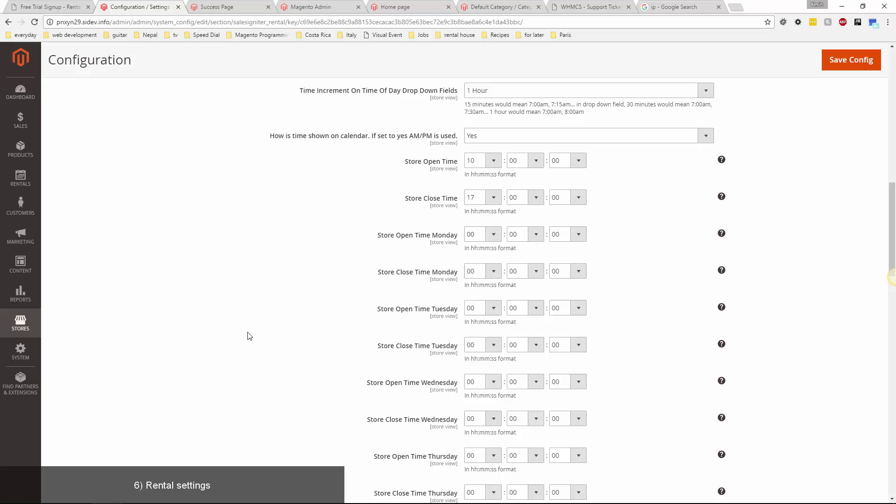
scroll(312, 252, up, 2)
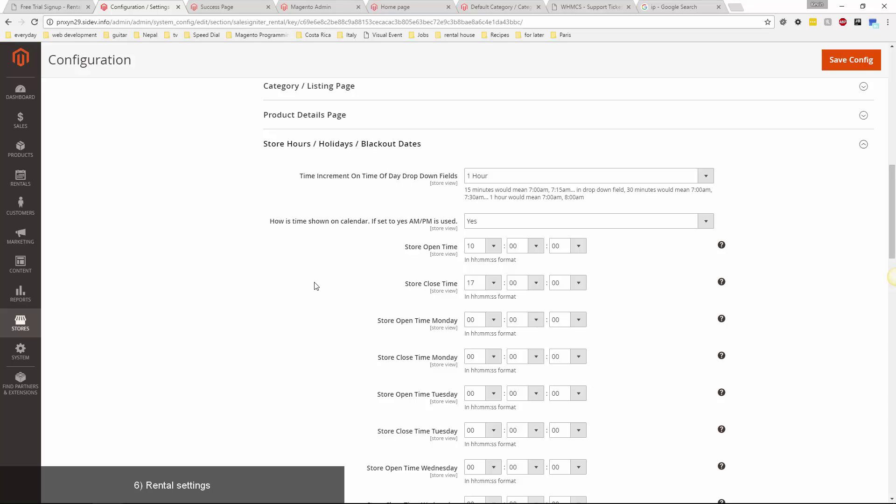
scroll(316, 286, down, 11)
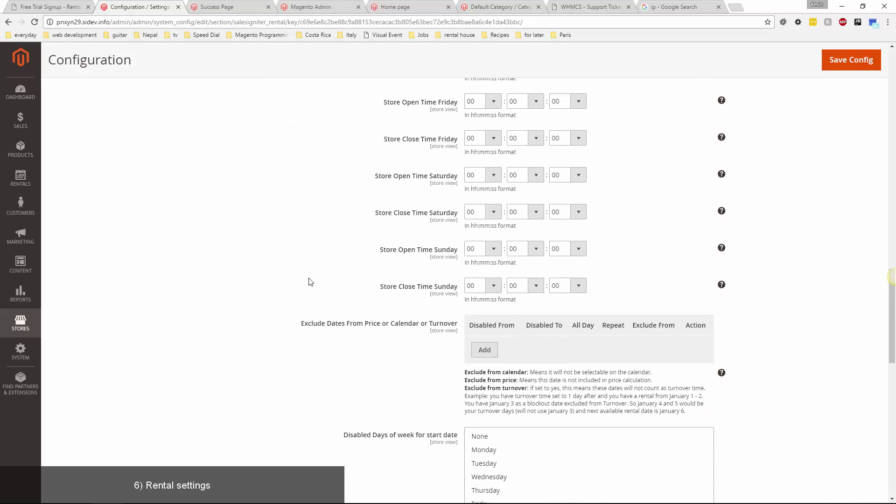
scroll(311, 282, down, 2)
drag(312, 233, 371, 233)
click(411, 283)
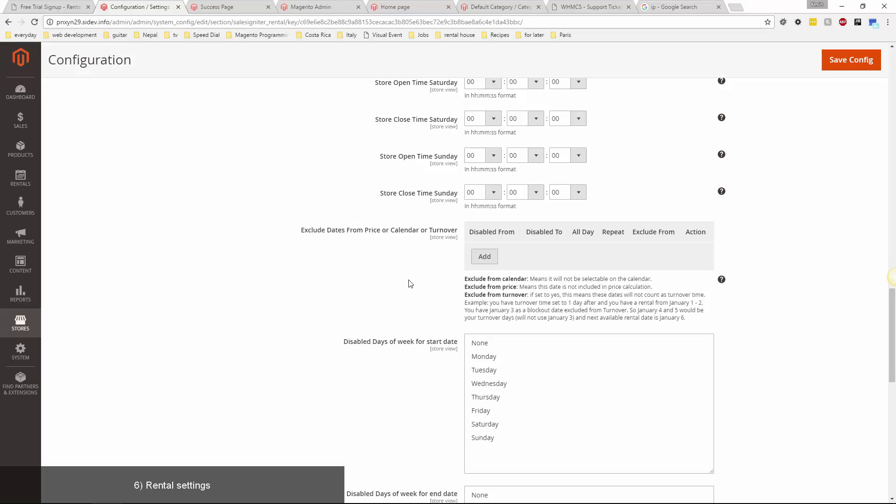
click(483, 257)
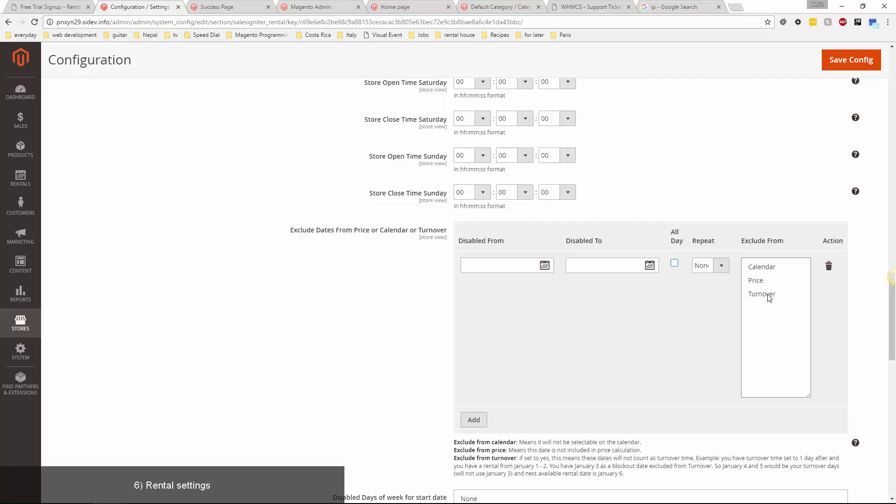
click(772, 269)
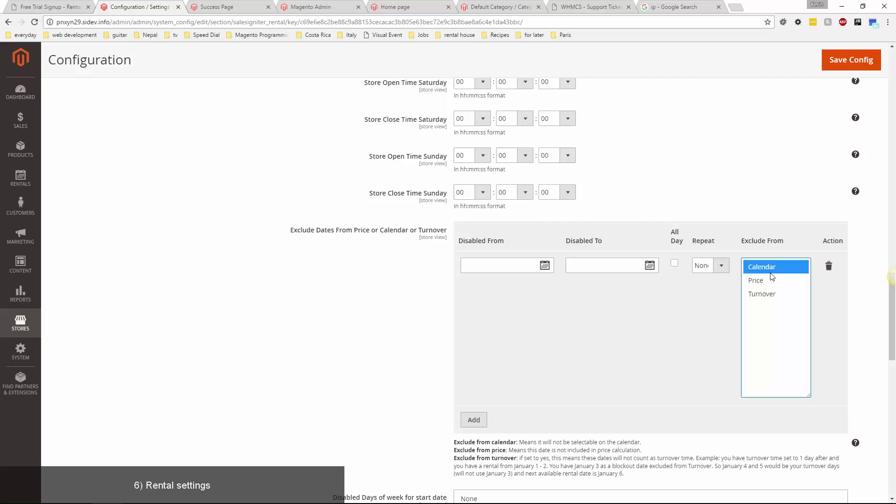
click(766, 282)
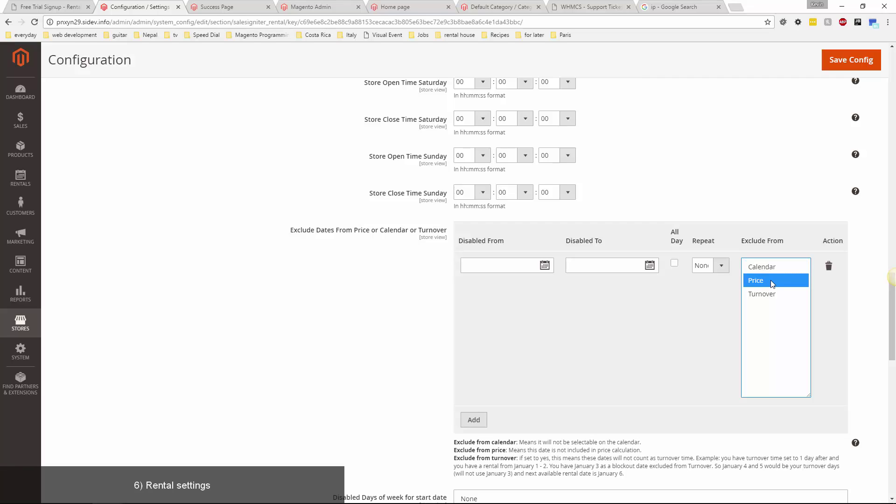
click(773, 294)
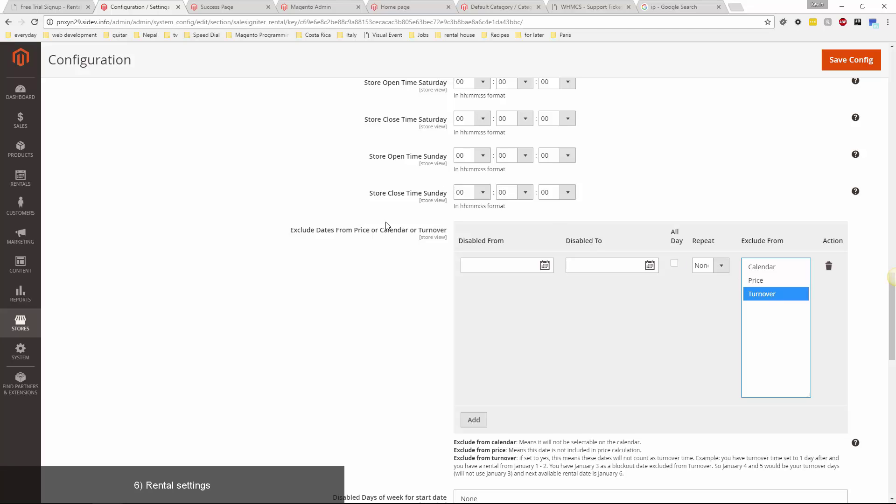
scroll(281, 322, down, 14)
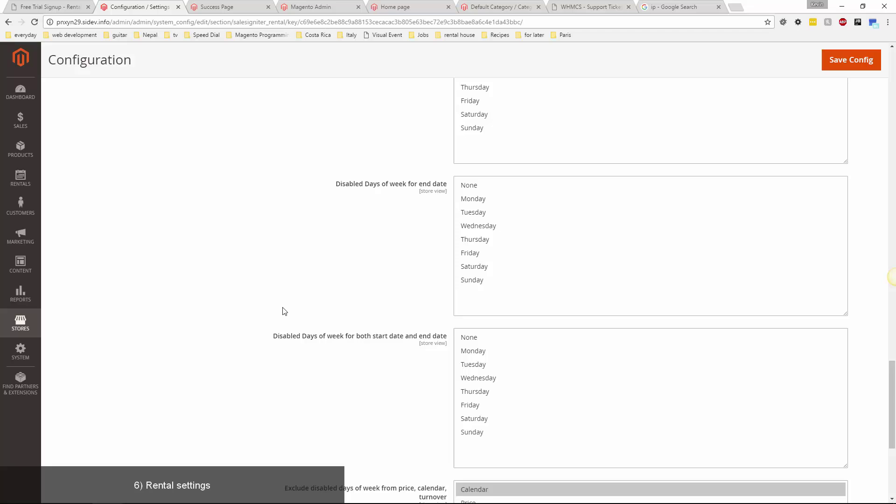
scroll(384, 353, down, 1)
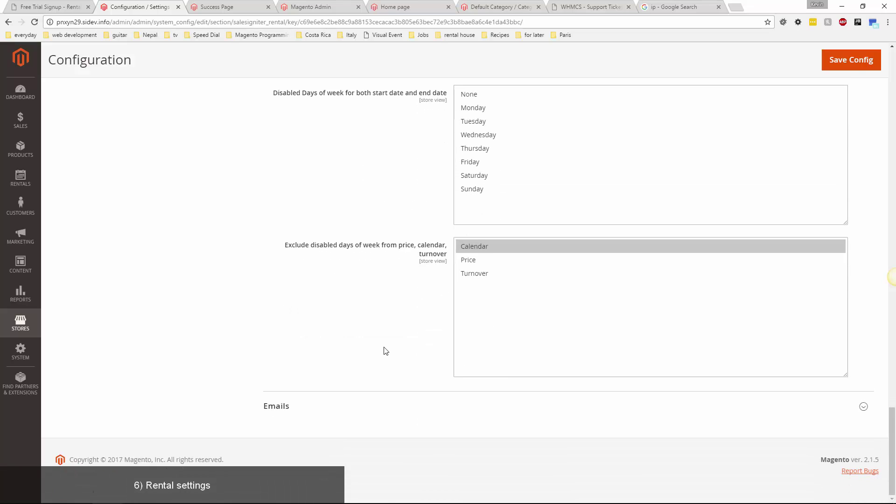
scroll(355, 312, up, 10)
scroll(353, 314, up, 15)
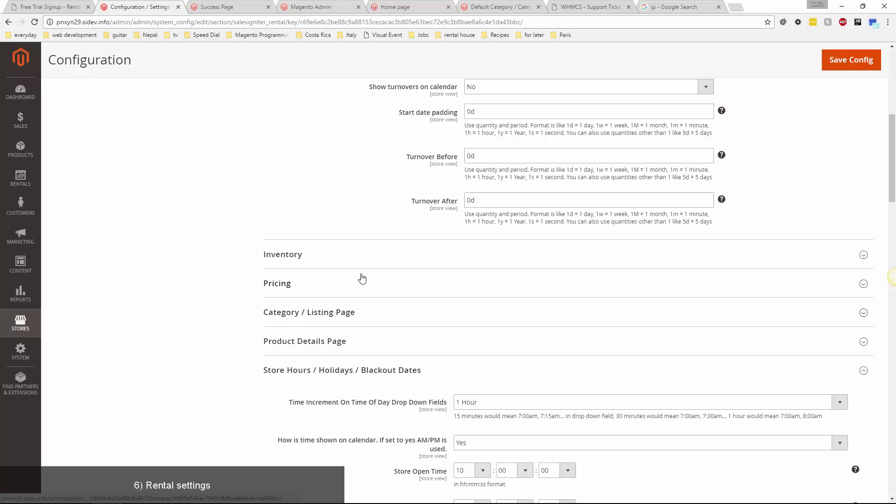
scroll(344, 294, up, 7)
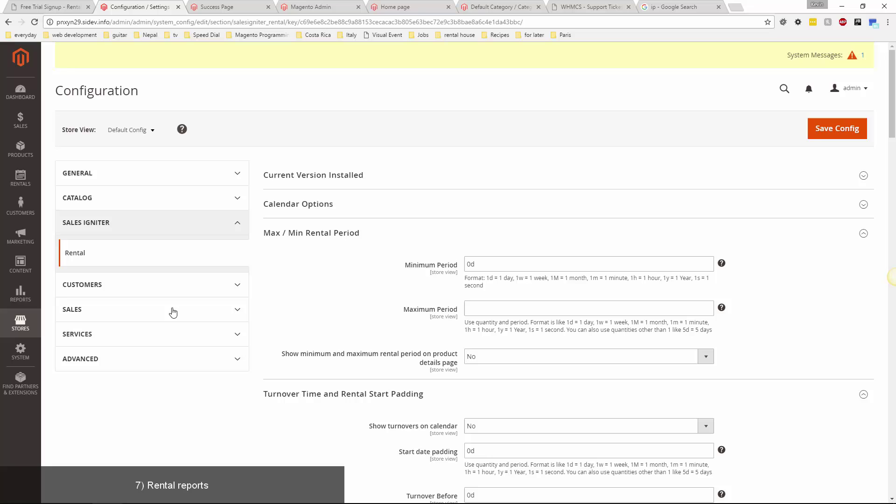
Open the Rental Inventory Report and the By Order rental calendar in new browser tabs.
click(20, 177)
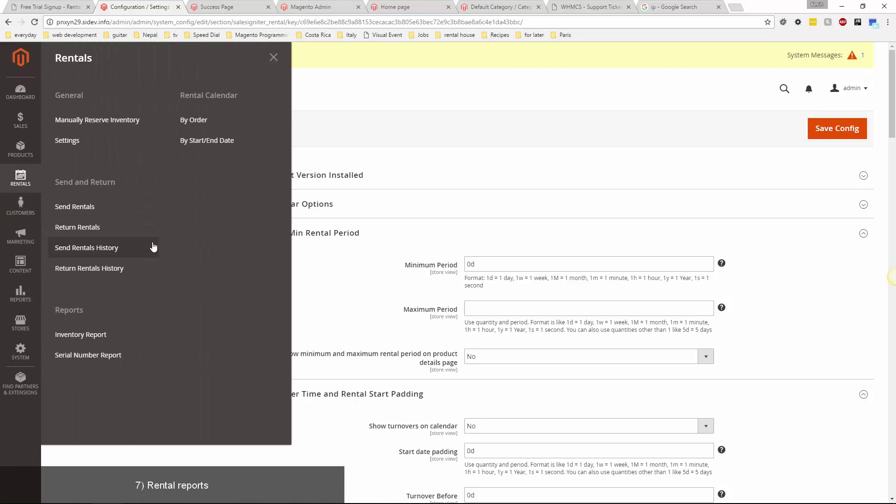
right_click(82, 336)
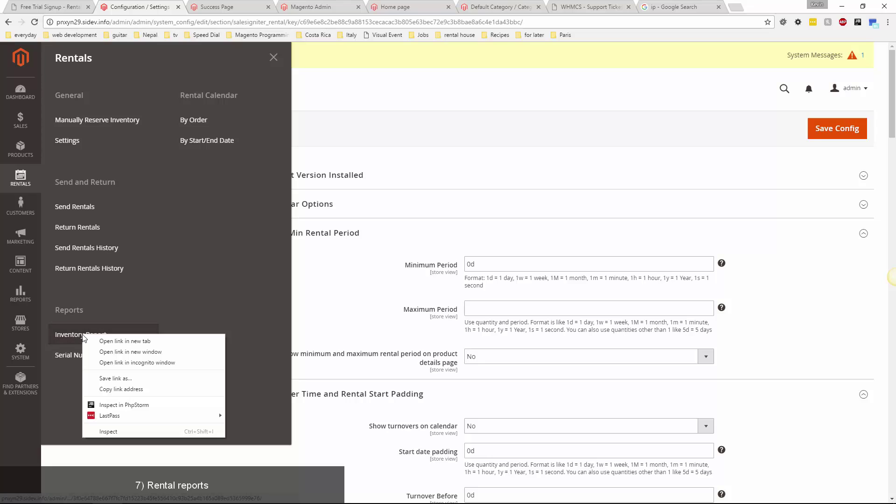
click(108, 343)
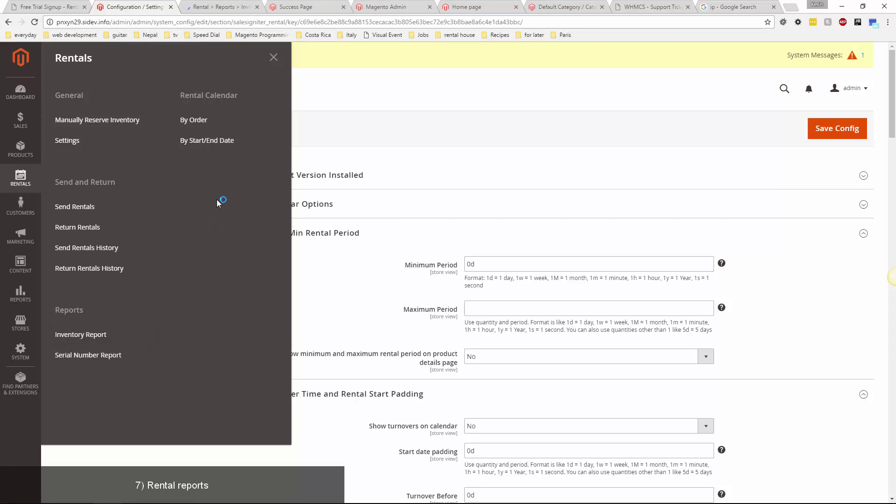
right_click(196, 125)
click(206, 127)
In the inventory report, check which orders reserve the Macbook Pro on 03/15.
key(ctrl+Tab)
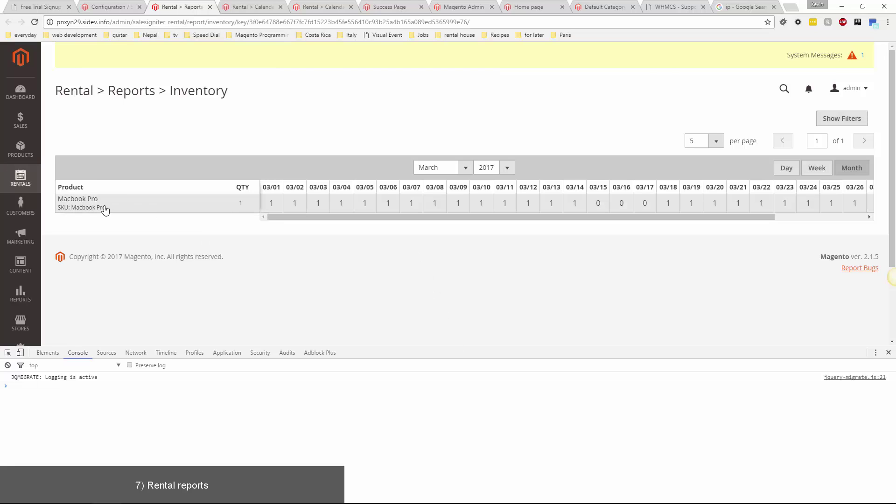
click(602, 204)
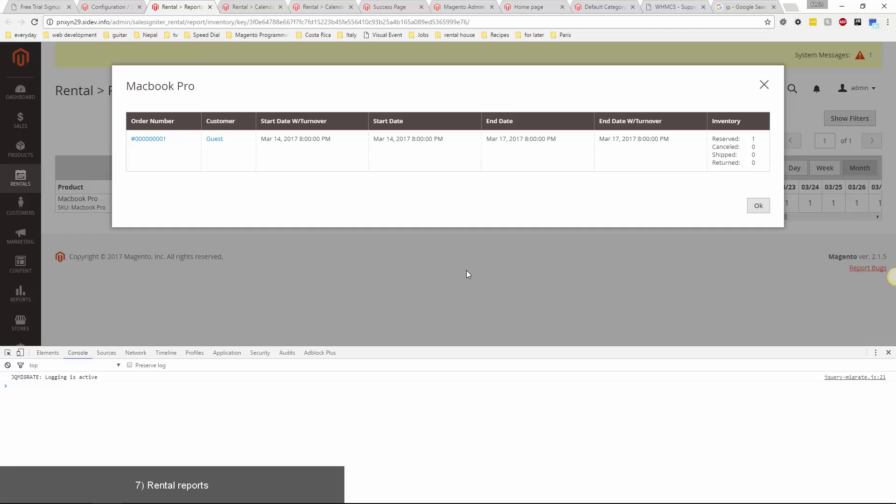
click(758, 205)
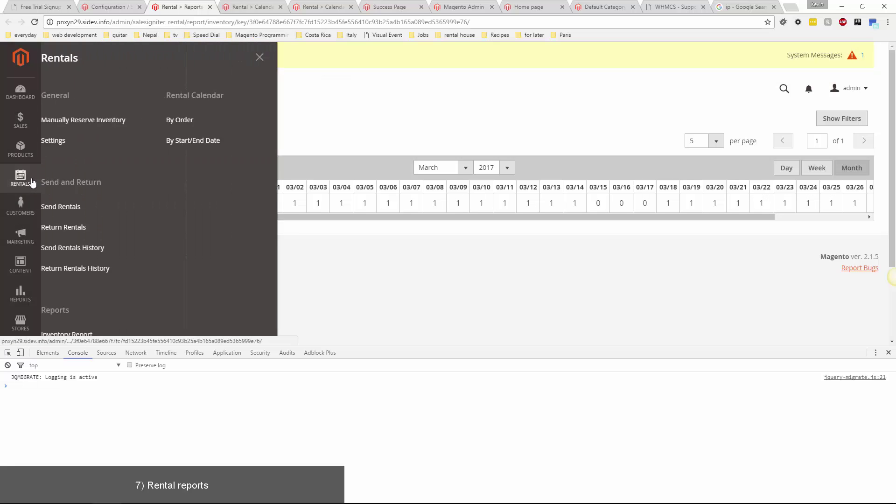
Open the By Order rental calendar and view the March 15–17 Macbook Pro order details.
click(21, 177)
click(199, 122)
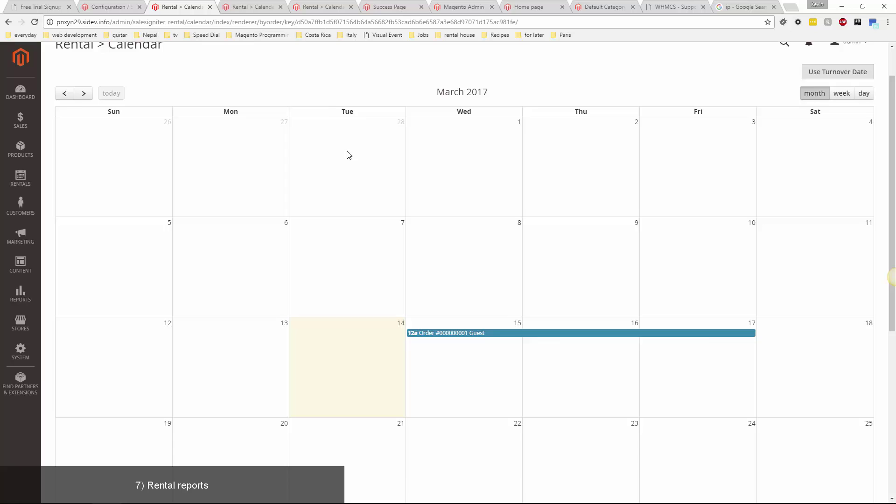
scroll(346, 155, down, 1)
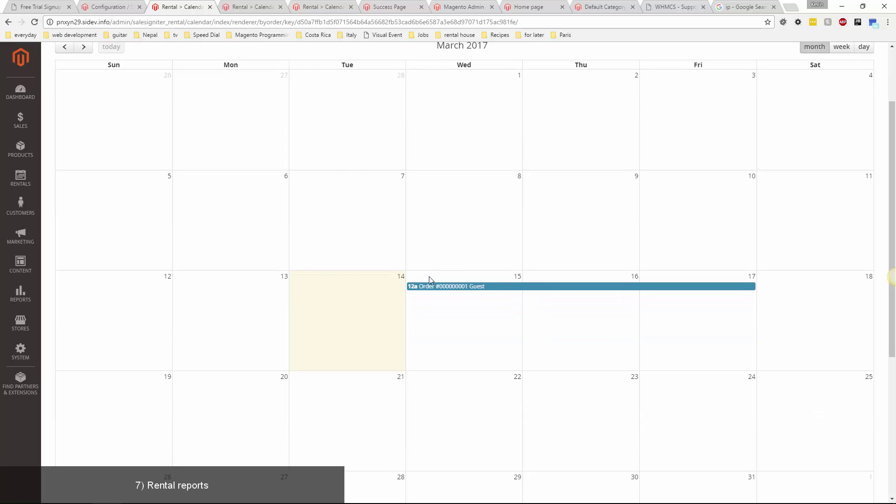
click(489, 287)
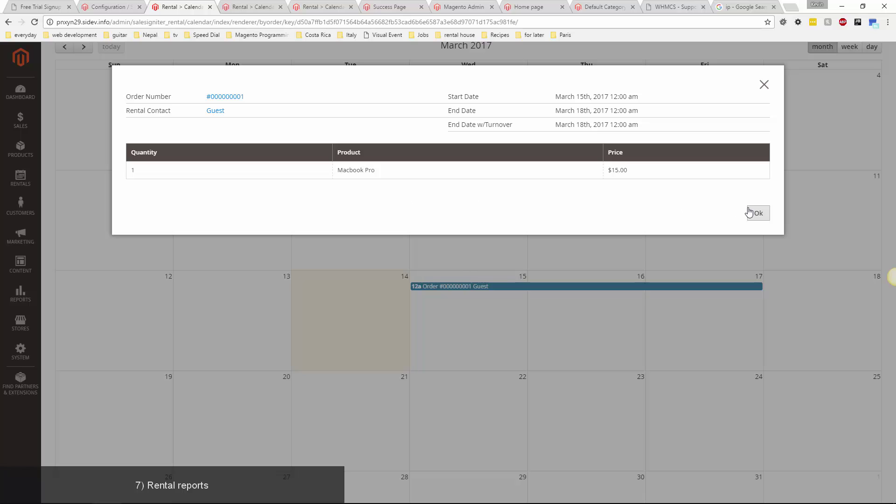
click(756, 212)
scroll(401, 241, up, 2)
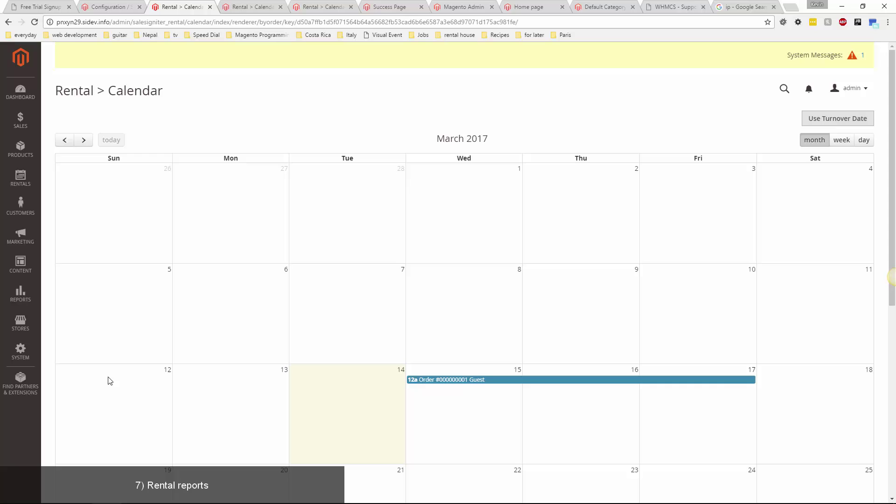
Open Stores Configuration, expand Store Information, then expand the SALES settings group.
click(27, 328)
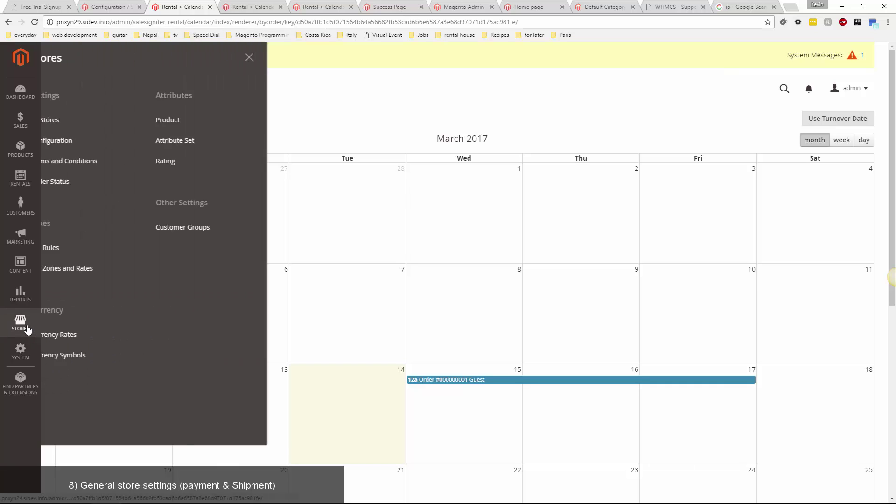
click(72, 146)
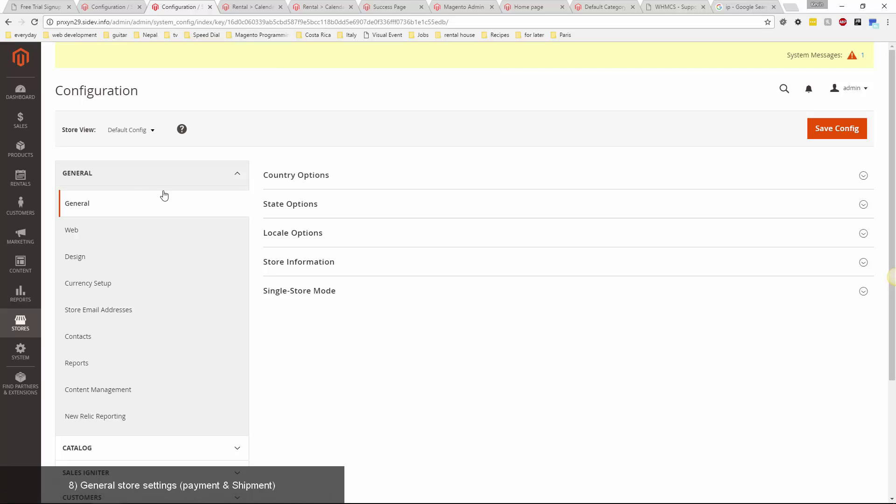
click(326, 262)
scroll(542, 252, down, 2)
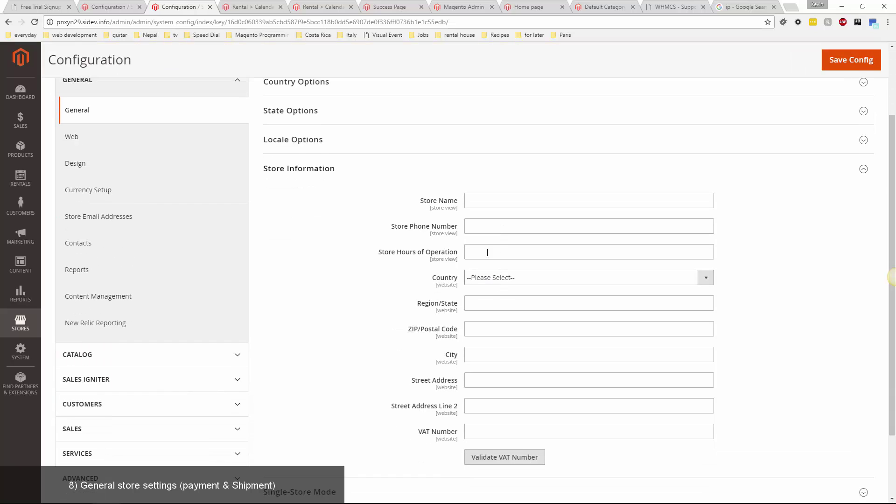
scroll(337, 331, up, 2)
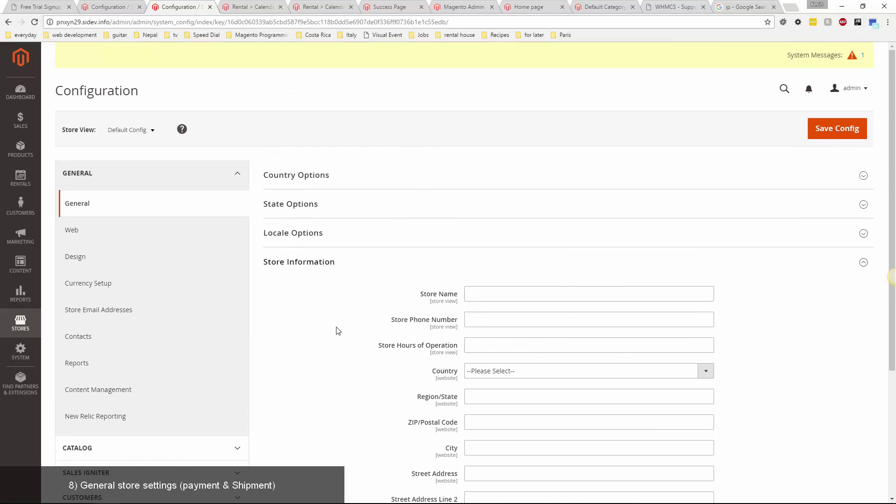
scroll(297, 318, down, 4)
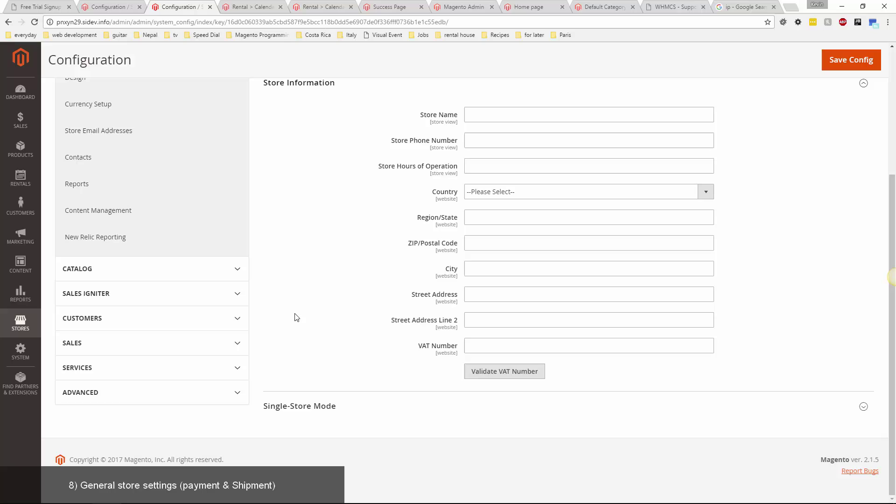
click(236, 345)
scroll(286, 327, down, 2)
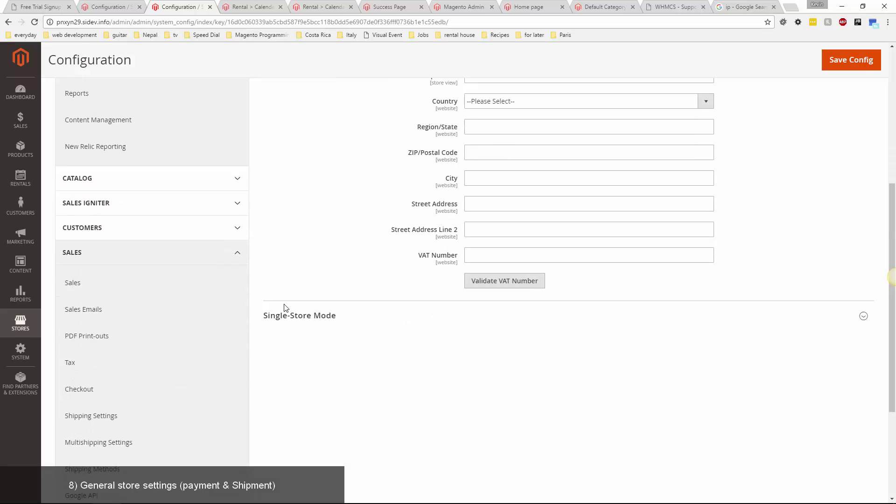
scroll(285, 308, down, 2)
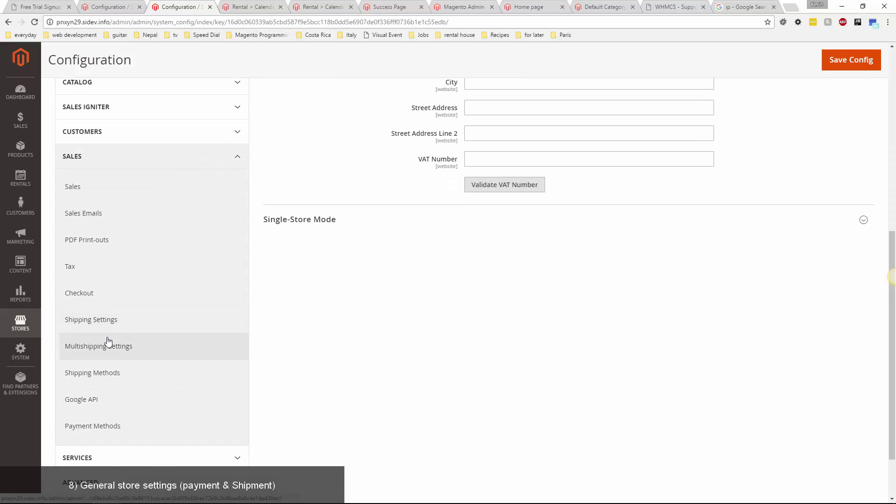
In Shipping Methods, rename the Flat Rate title to 'Pickup In Store'.
click(98, 373)
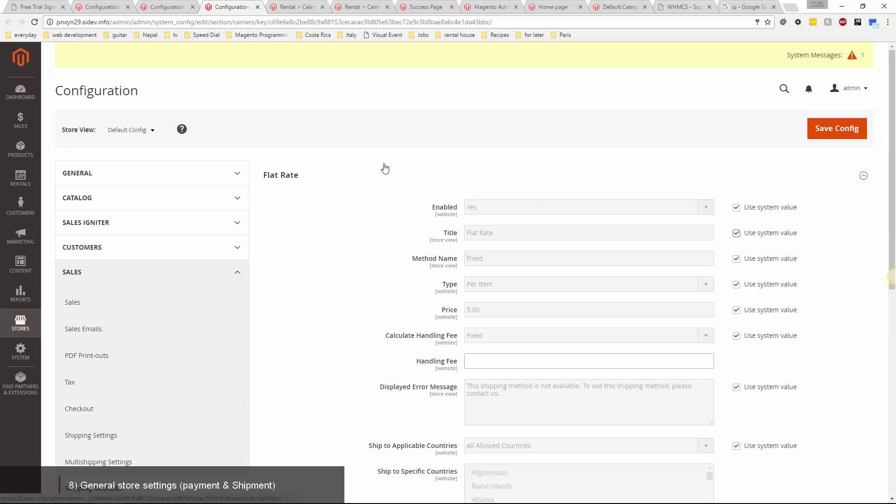
click(736, 233)
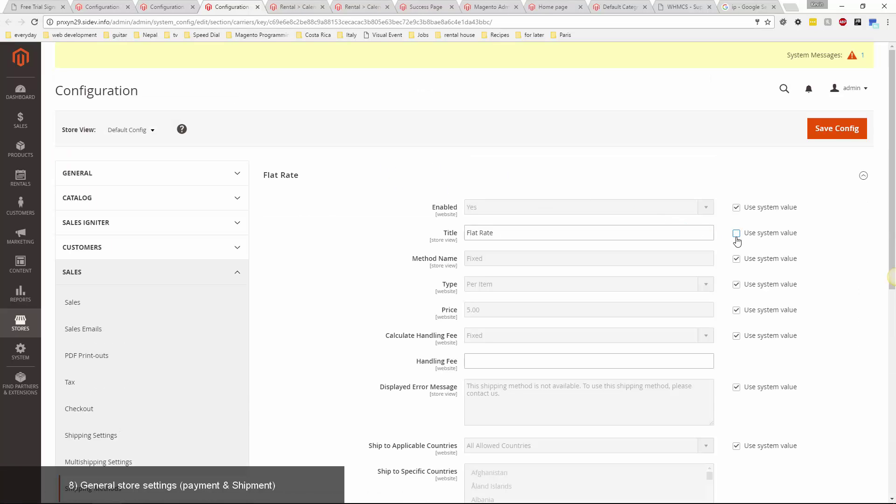
key(ctrl+a)
text(Picku)
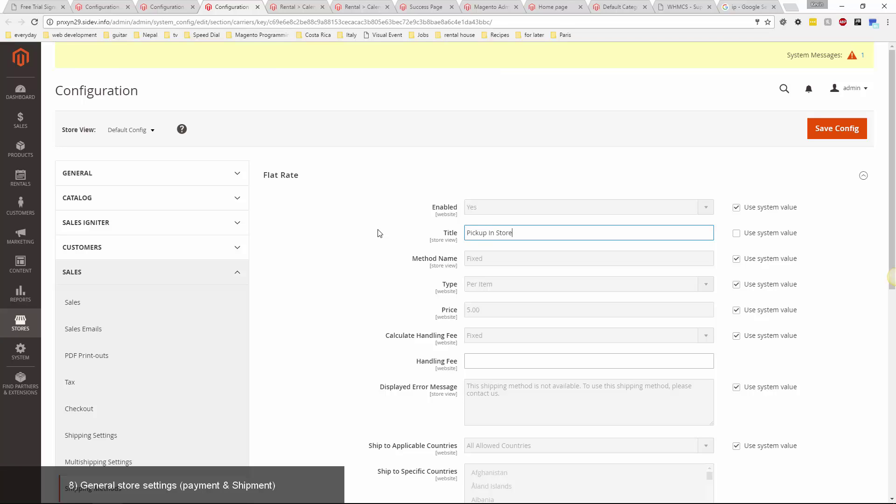
Override the system value and set UPS Enabled for Checkout to Yes.
scroll(373, 229, down, 8)
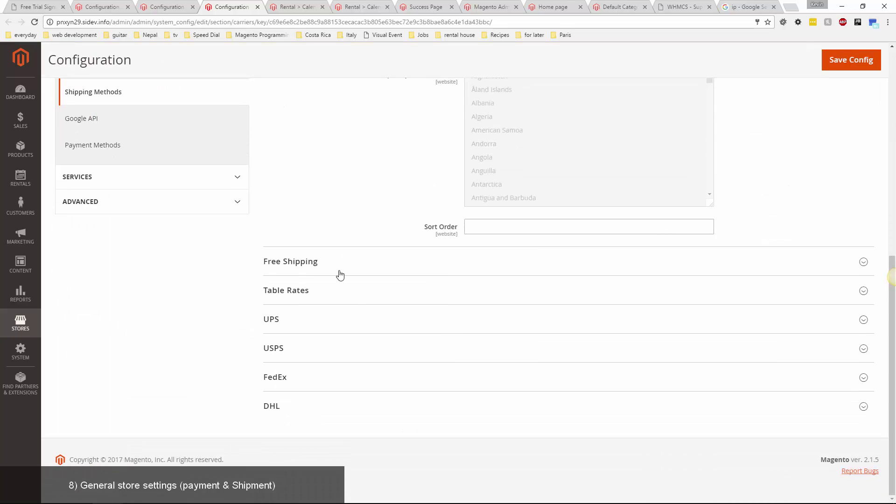
scroll(233, 312, down, 3)
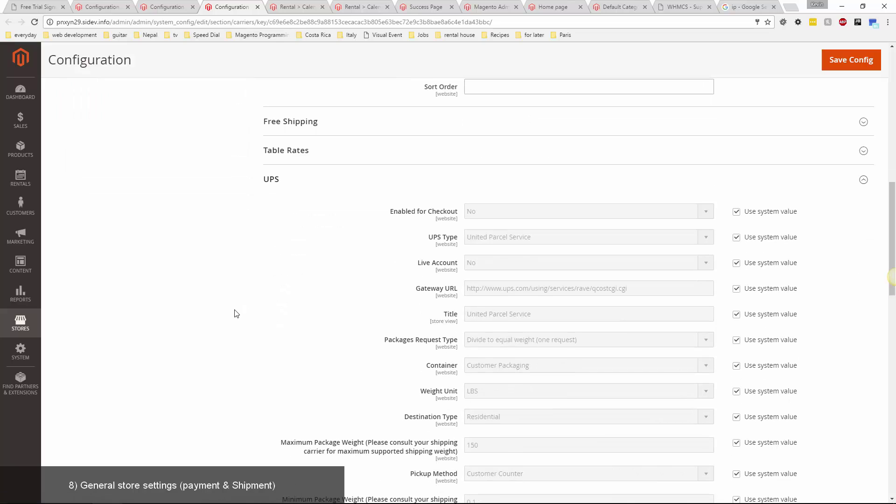
click(736, 211)
click(674, 215)
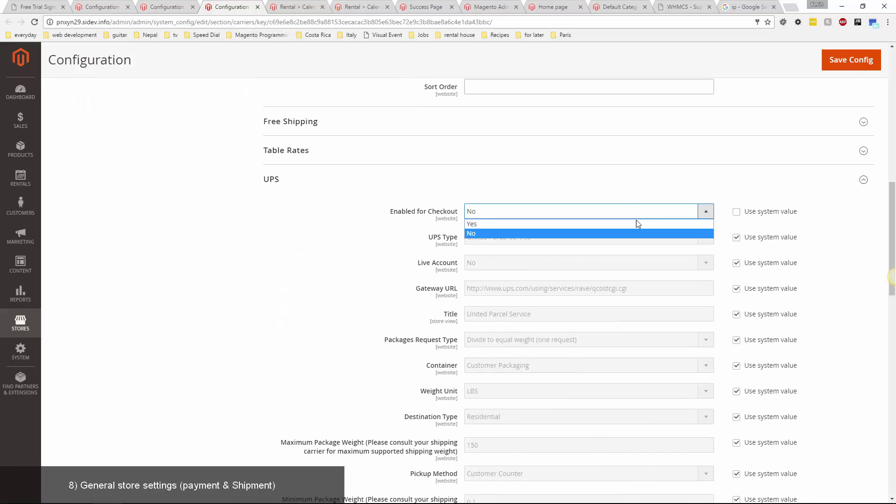
click(638, 223)
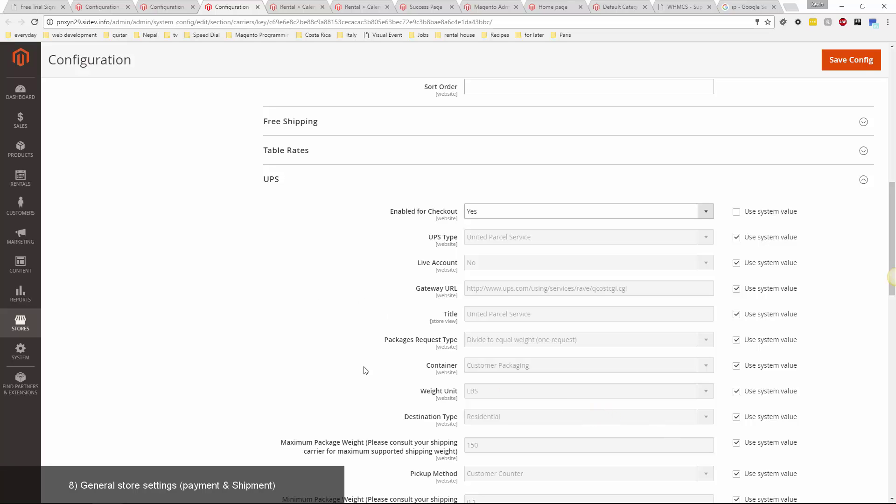
scroll(366, 305, up, 15)
scroll(327, 321, down, 3)
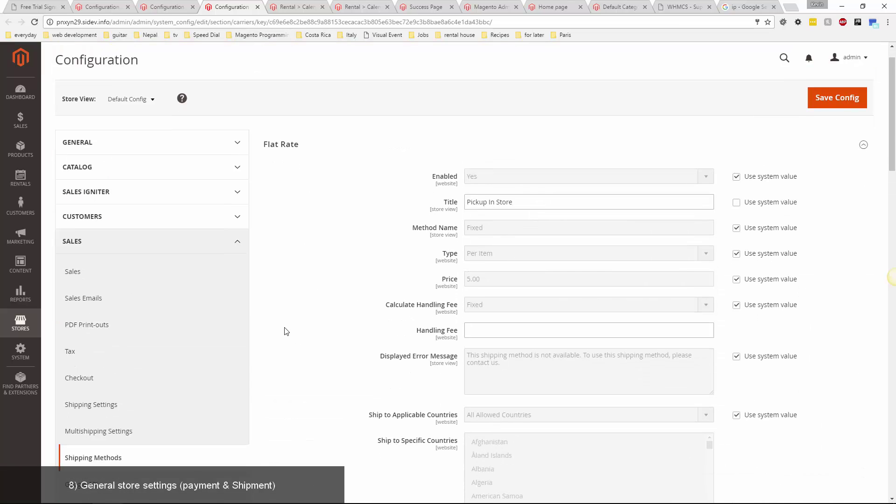
Open Payment Methods and expand Other Payment Methods, briefly expanding Check / Money Order.
click(121, 405)
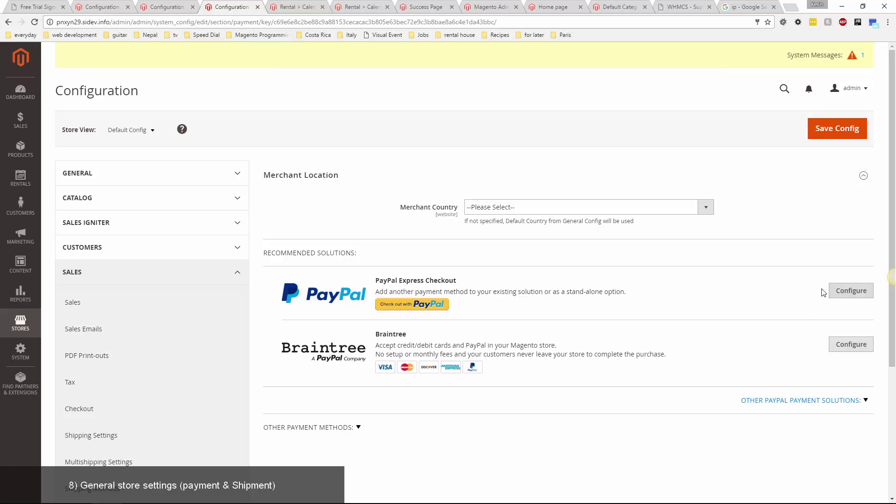
scroll(497, 300, down, 2)
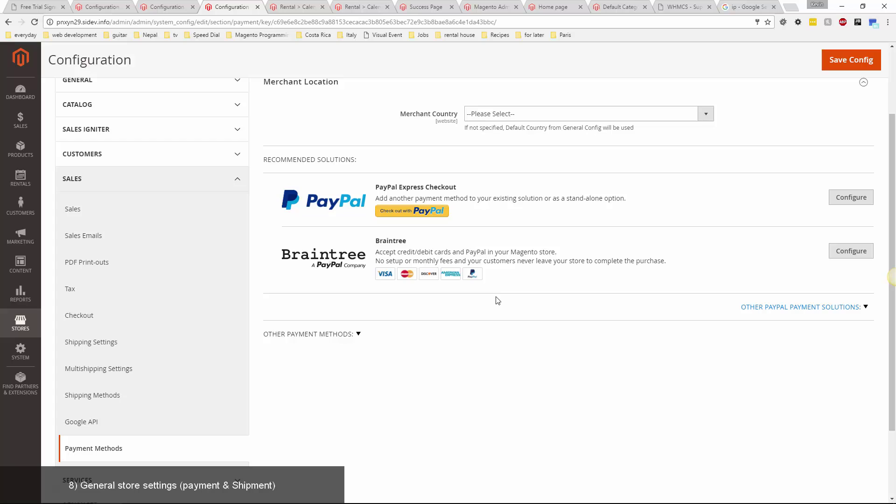
scroll(468, 322, down, 2)
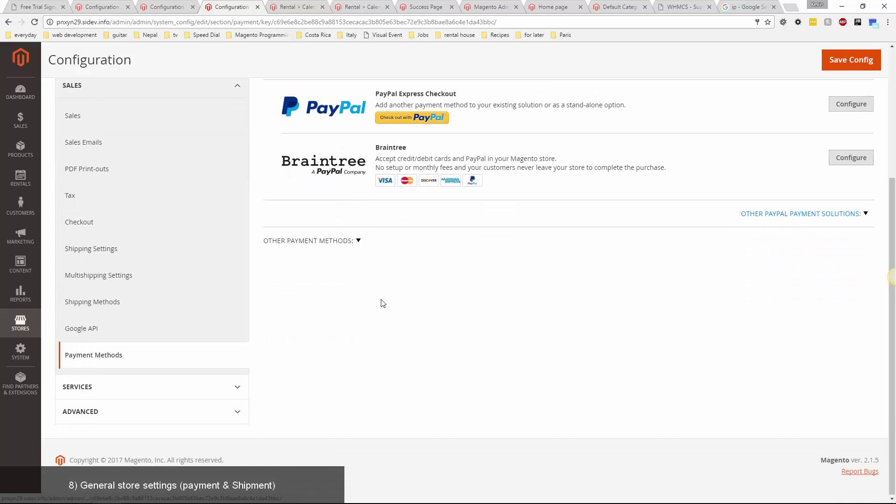
click(357, 240)
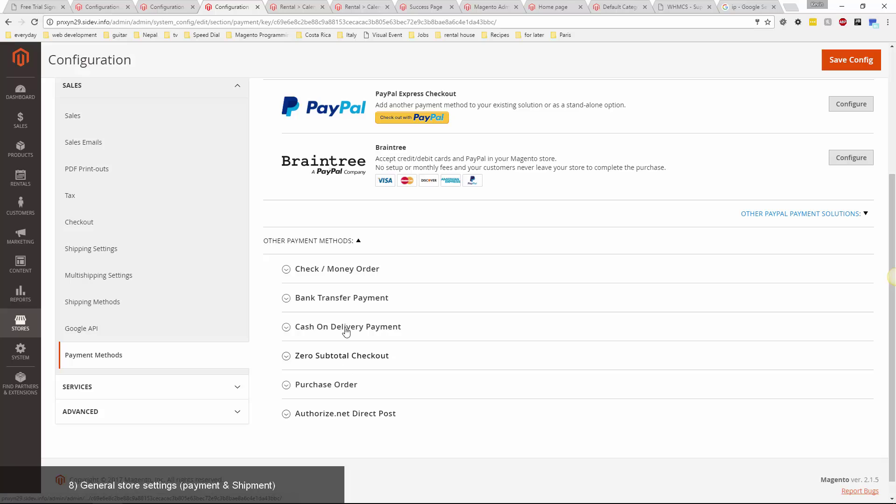
click(333, 272)
click(335, 273)
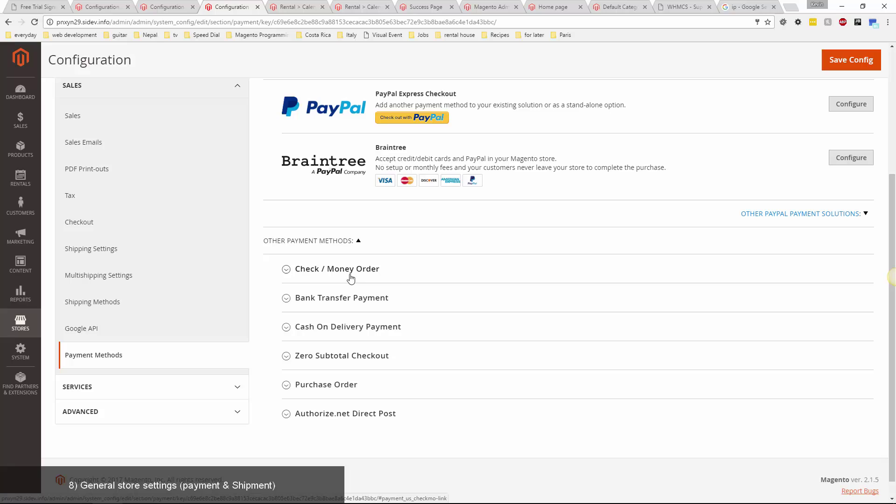